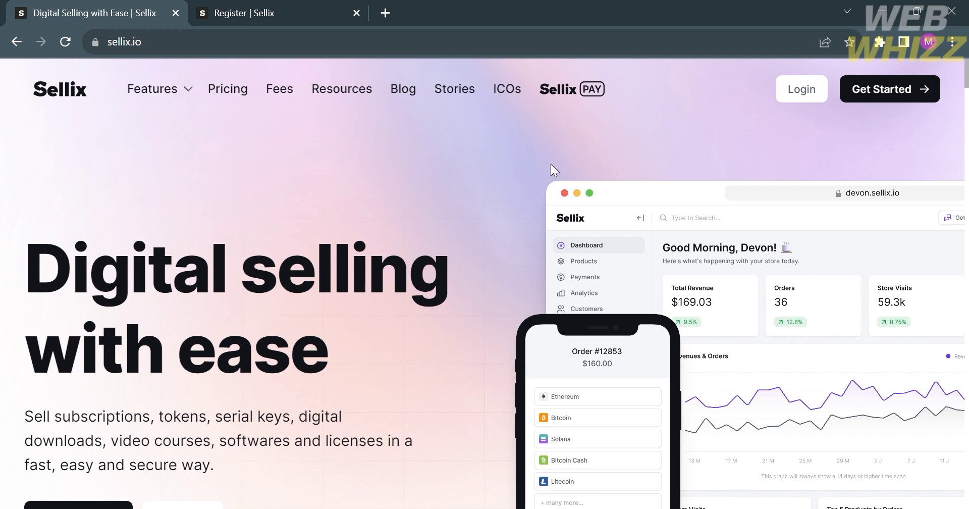
scroll(457, 246, "down", 4)
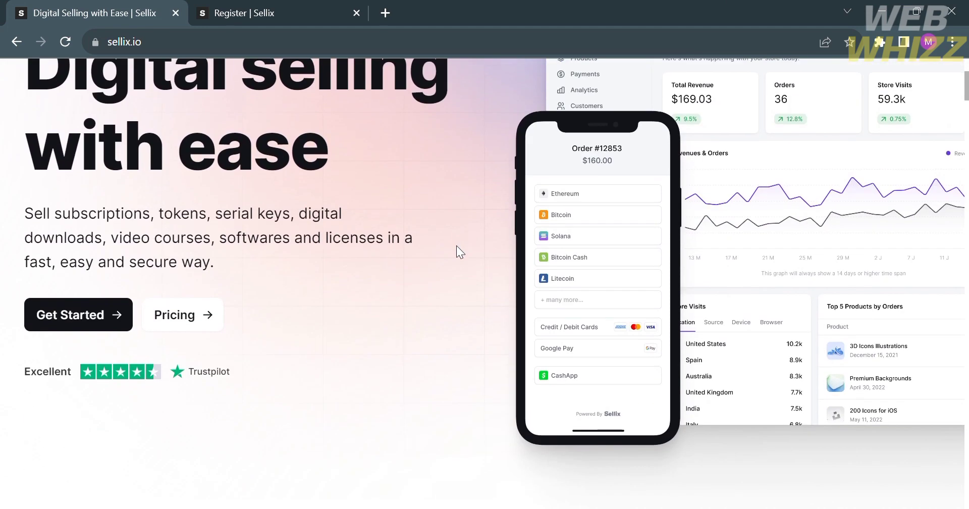
scroll(456, 246, "up", 3)
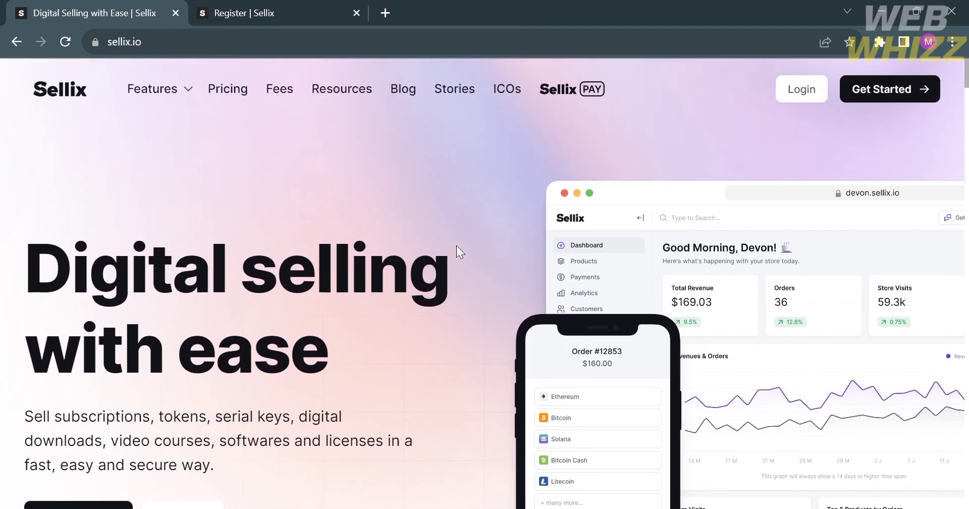
scroll(456, 245, "down", 16)
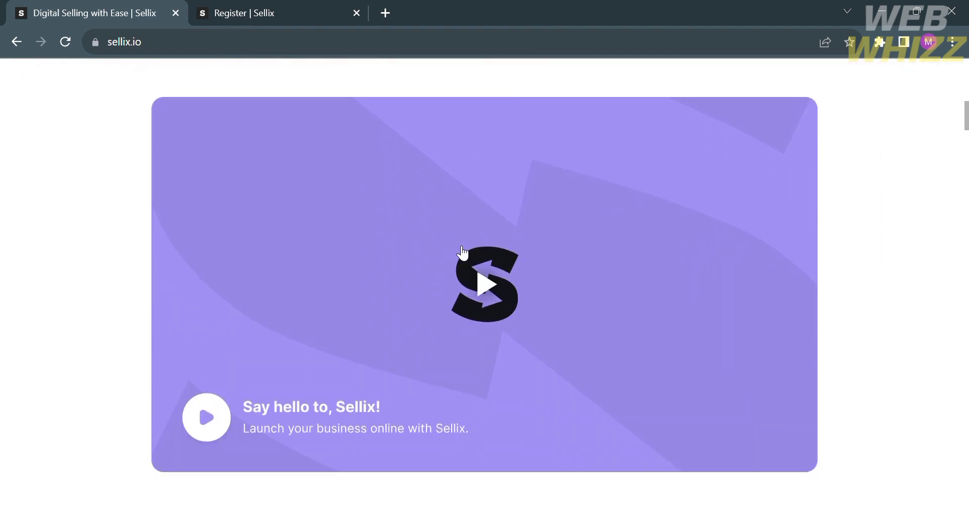
scroll(463, 253, "down", 6)
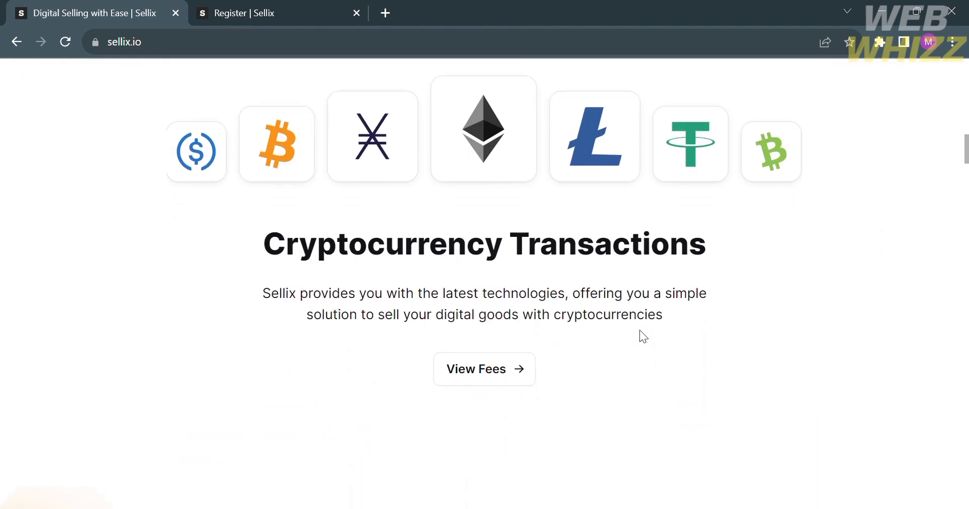
scroll(640, 331, "down", 3)
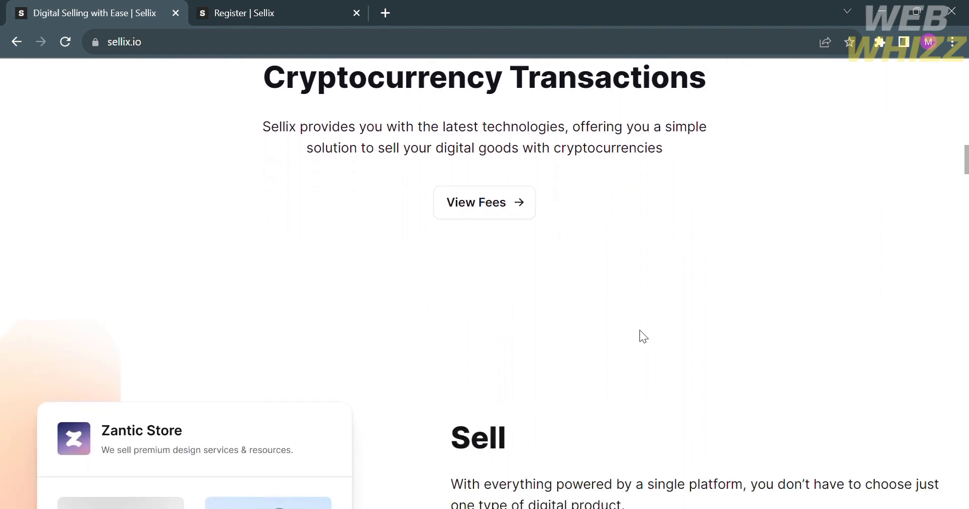
scroll(640, 331, "down", 5)
scroll(640, 329, "down", 10)
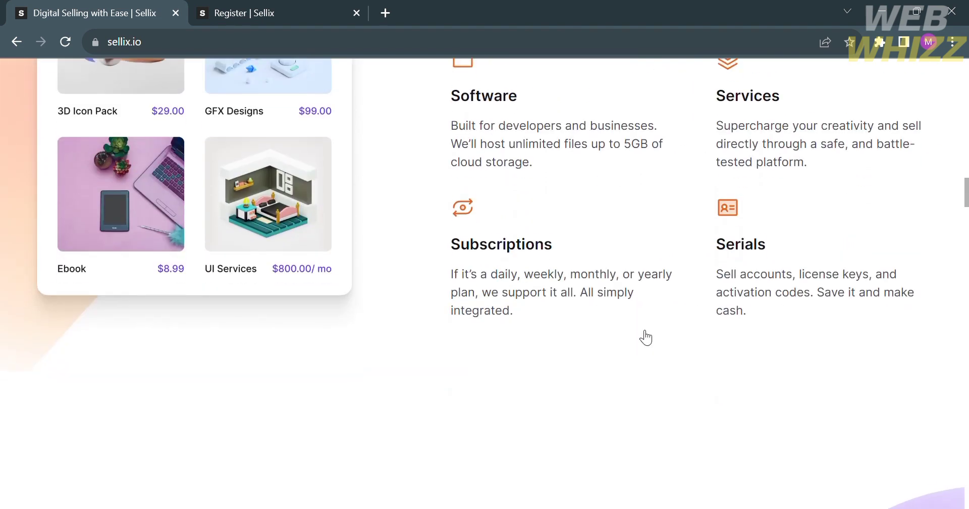
scroll(640, 329, "down", 4)
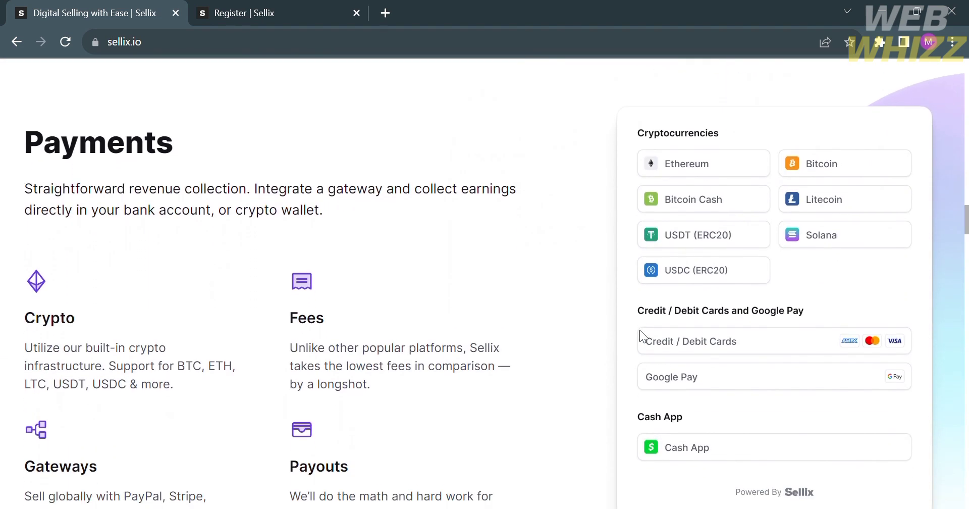
scroll(640, 329, "down", 15)
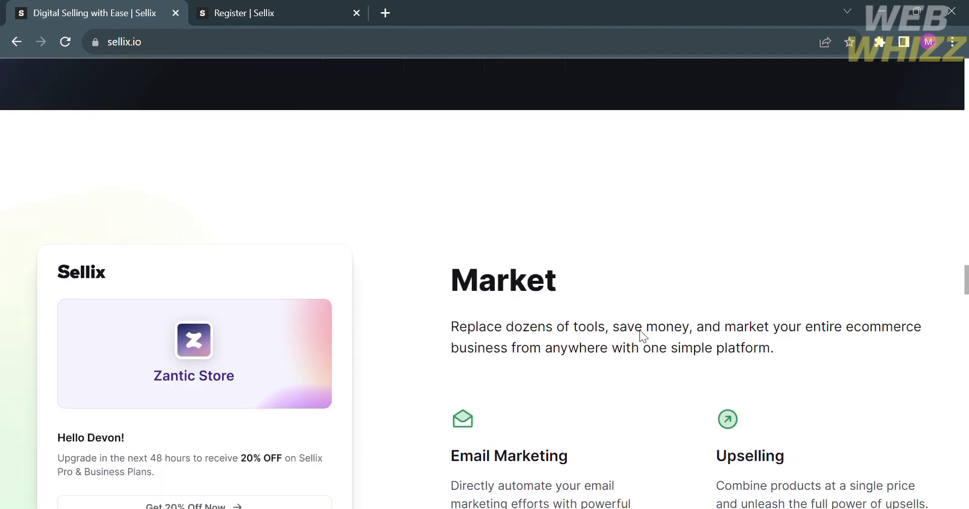
scroll(648, 337, "down", 15)
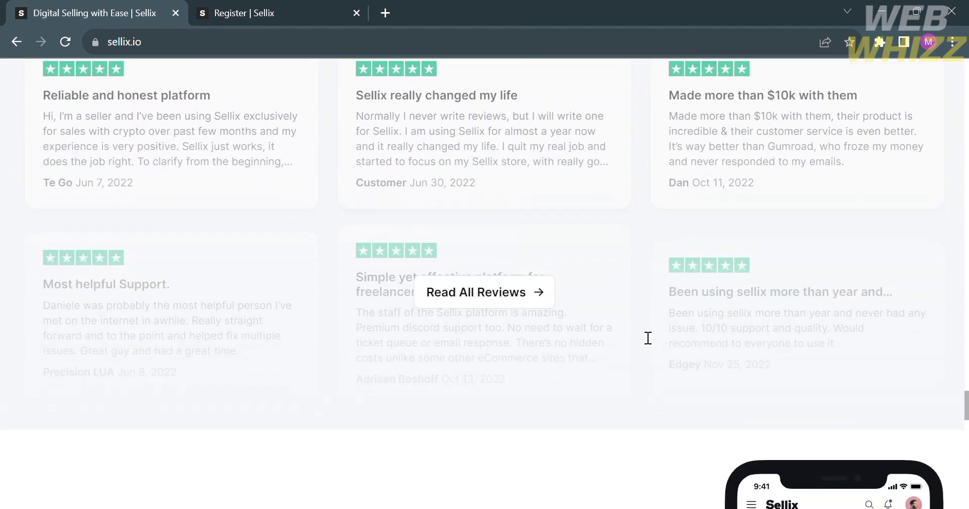
scroll(640, 330, "down", 5)
scroll(640, 330, "up", 20)
scroll(640, 329, "up", 20)
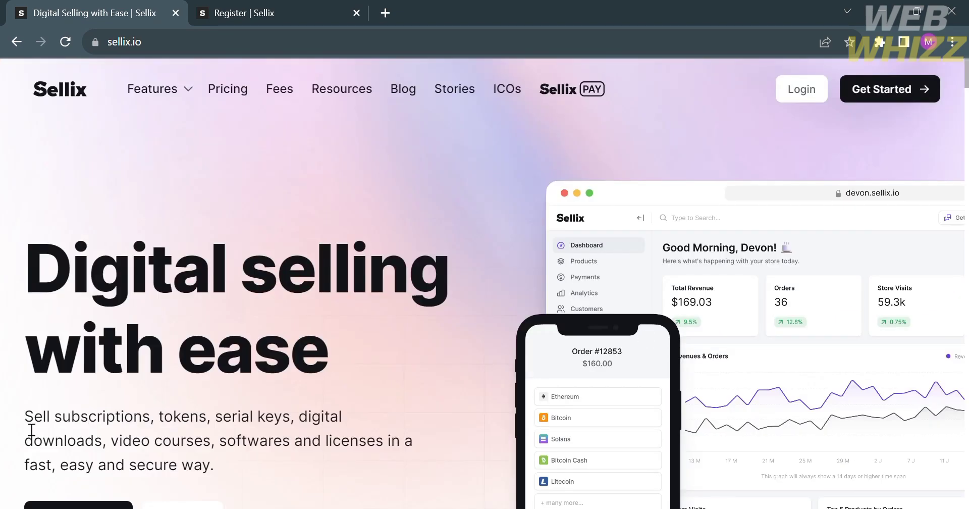
scroll(449, 461, "down", 3)
scroll(449, 461, "up", 3)
Step: Open Pricing and compare the Free €0, Pro €29 and Business €199 plans and features
left_click(243, 103)
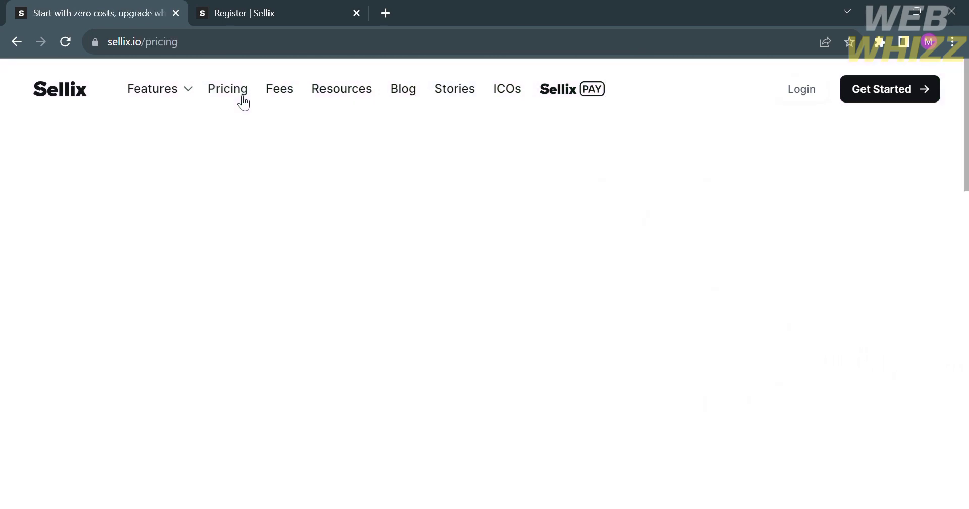
scroll(454, 281, "down", 9)
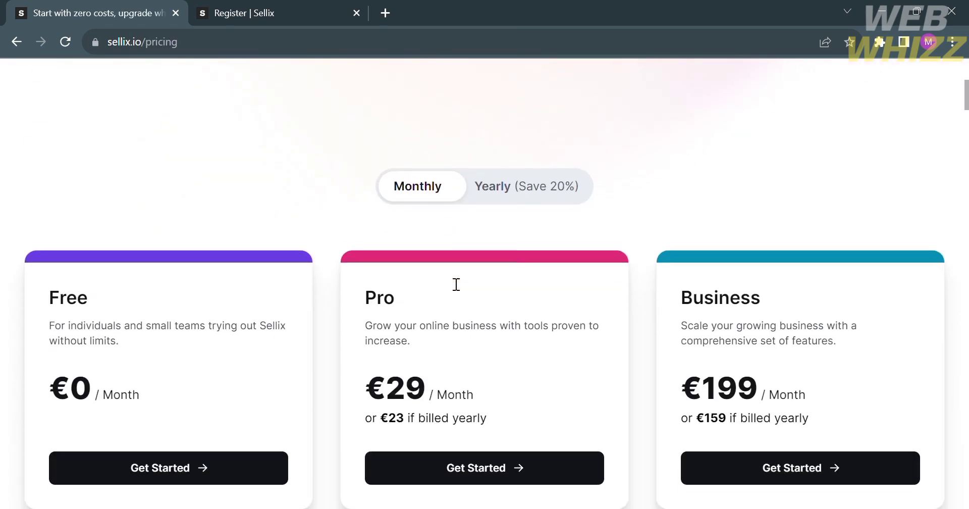
scroll(451, 283, "up", 3)
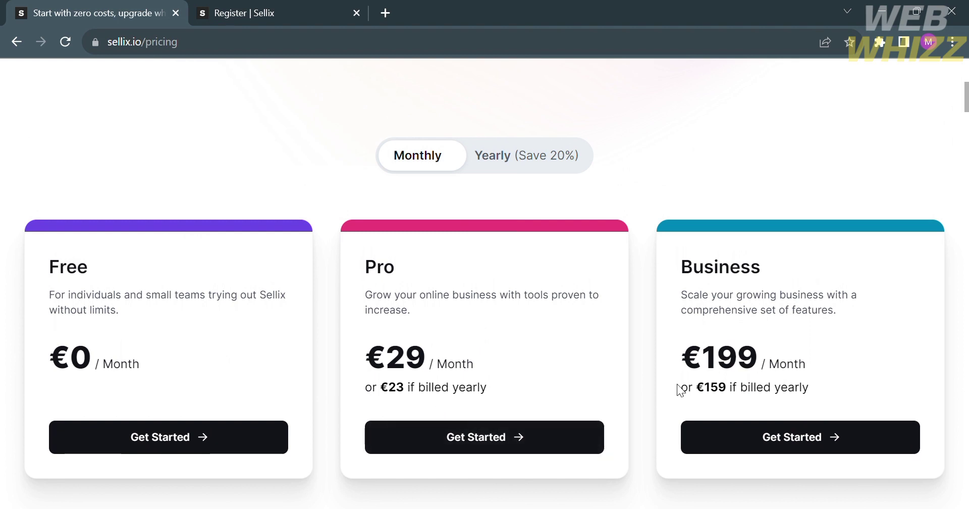
scroll(684, 390, "down", 3)
scroll(682, 383, "down", 10)
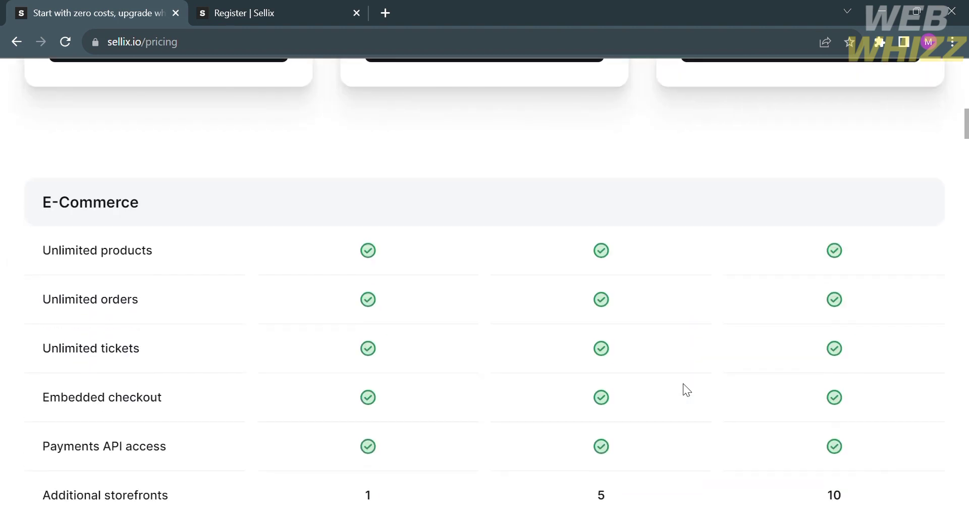
scroll(682, 385, "down", 20)
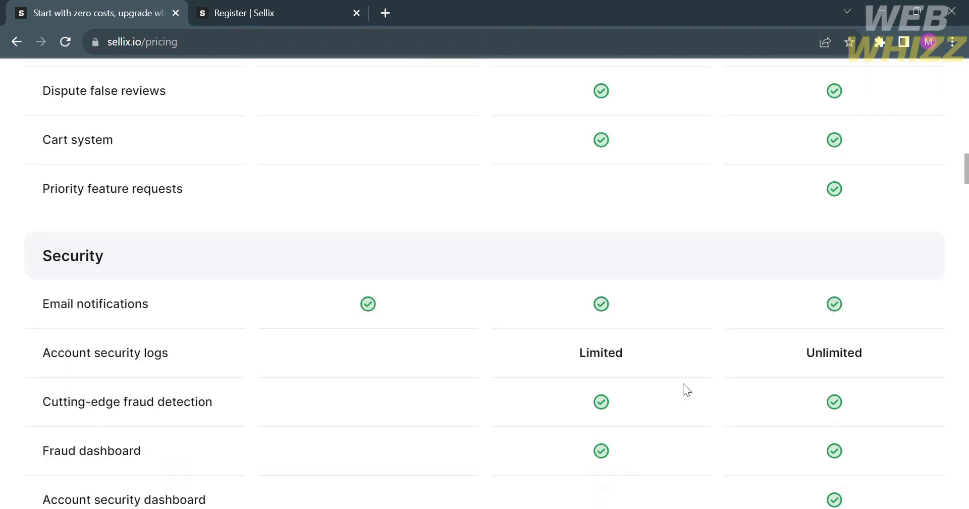
scroll(683, 383, "down", 8)
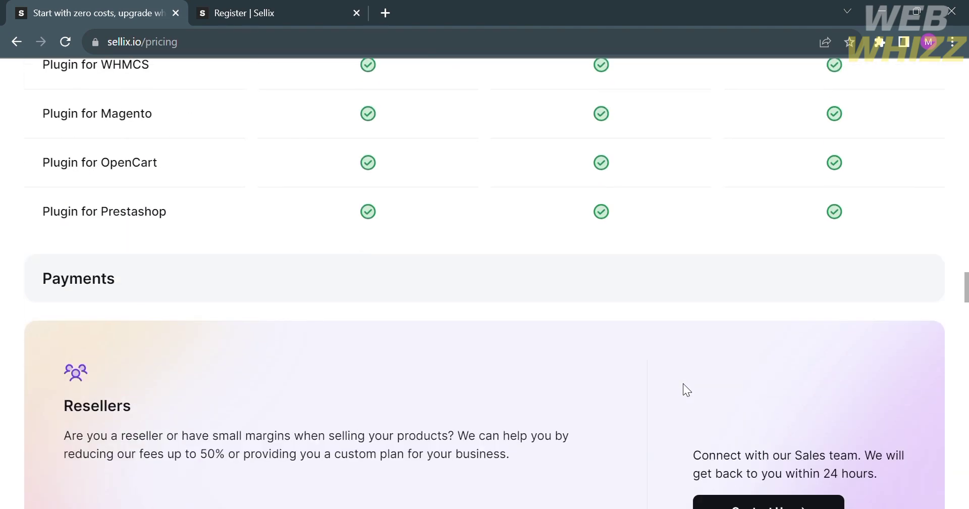
scroll(682, 383, "up", 20)
scroll(683, 383, "up", 3)
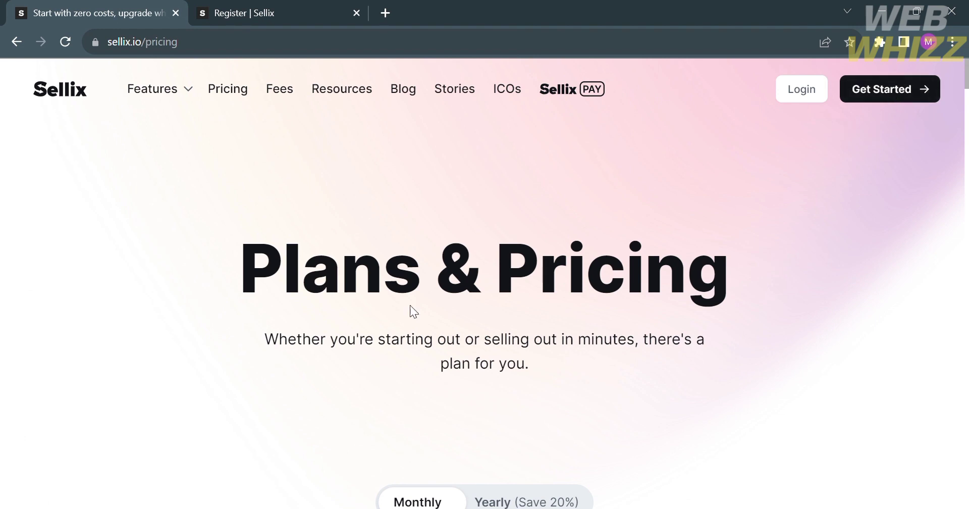
Step: Switch to the Register tab and enter 'Annonymous' in the store name field
left_click(296, 4)
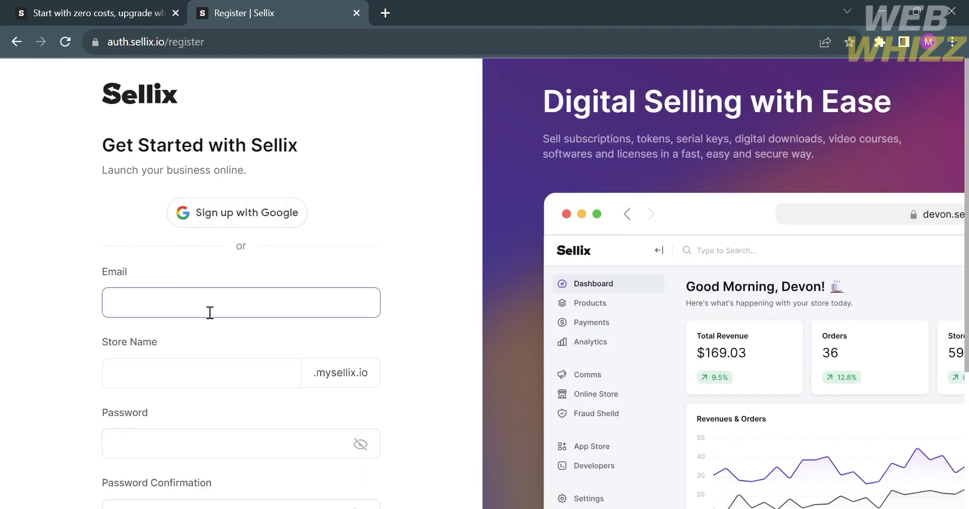
scroll(214, 372, "down", 2)
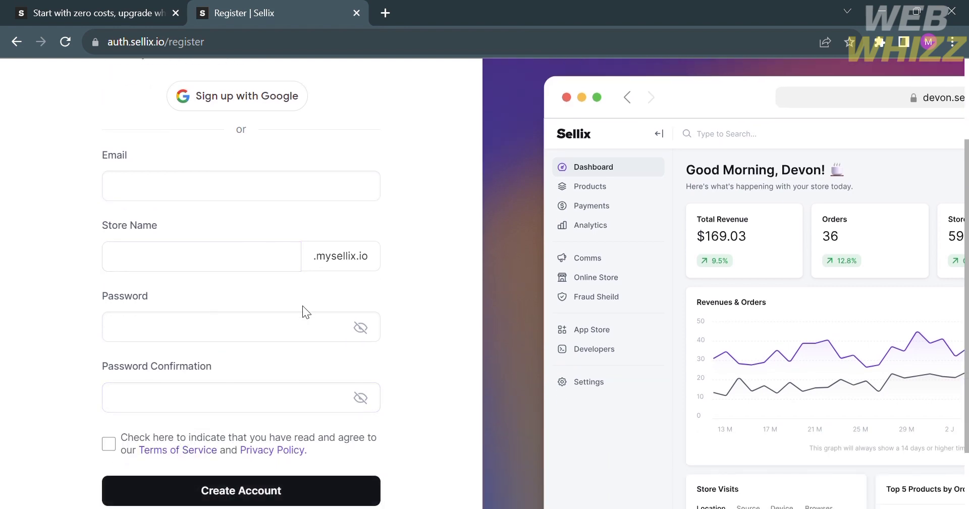
scroll(301, 304, "up", 2)
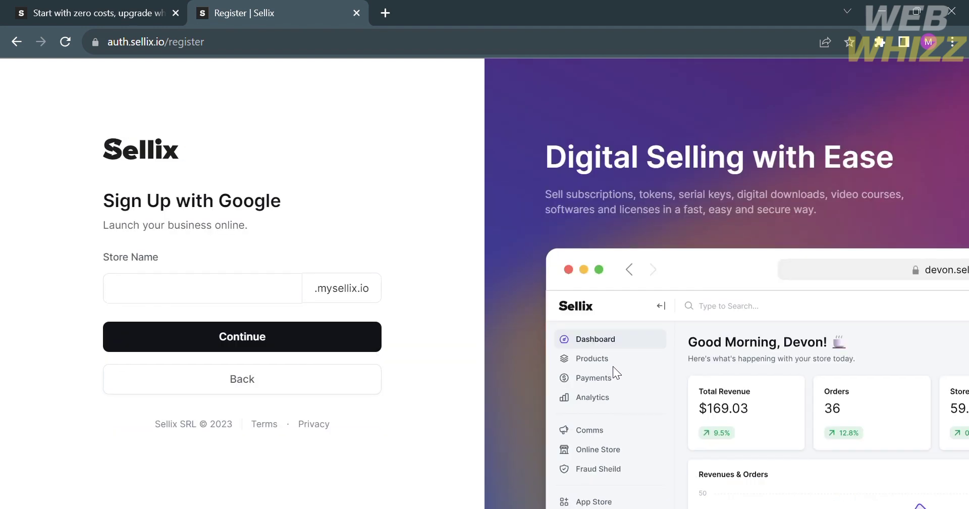
left_click(177, 291)
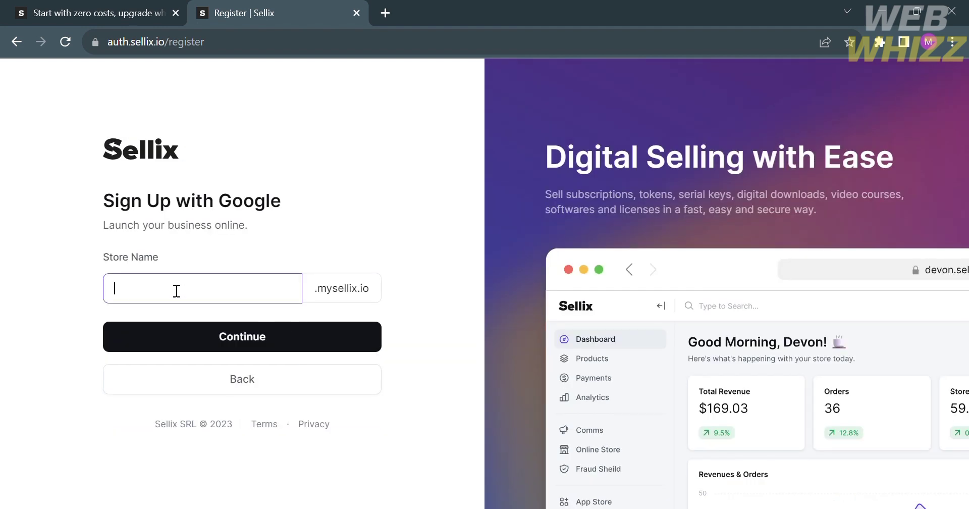
type("Annonymous")
Step: Fill in the account e-mail address and type the store name 'WebWhizz'
left_click(276, 335)
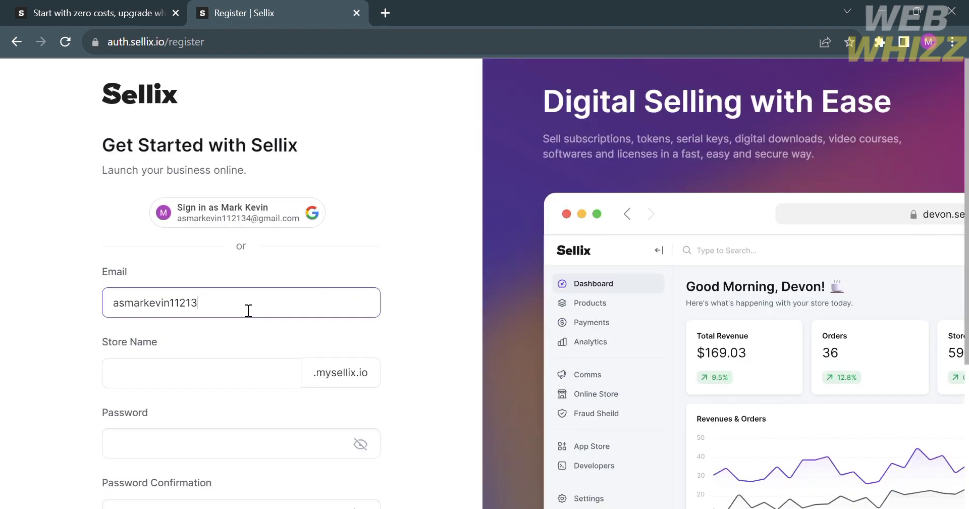
left_click(252, 377)
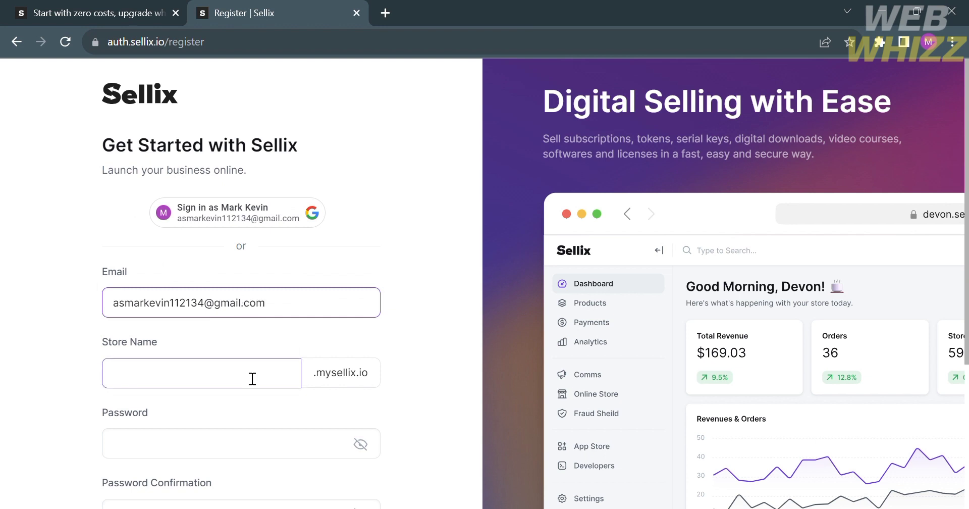
type("WebW")
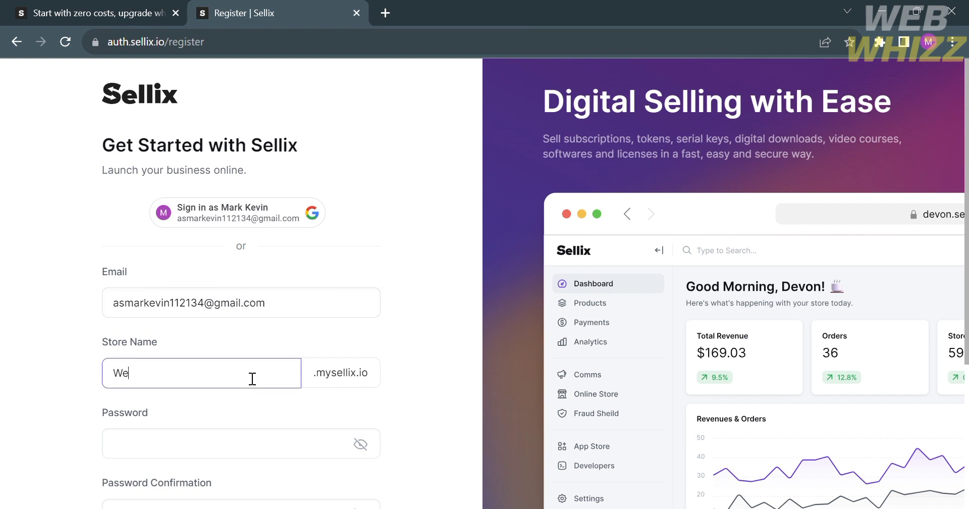
type("hizz")
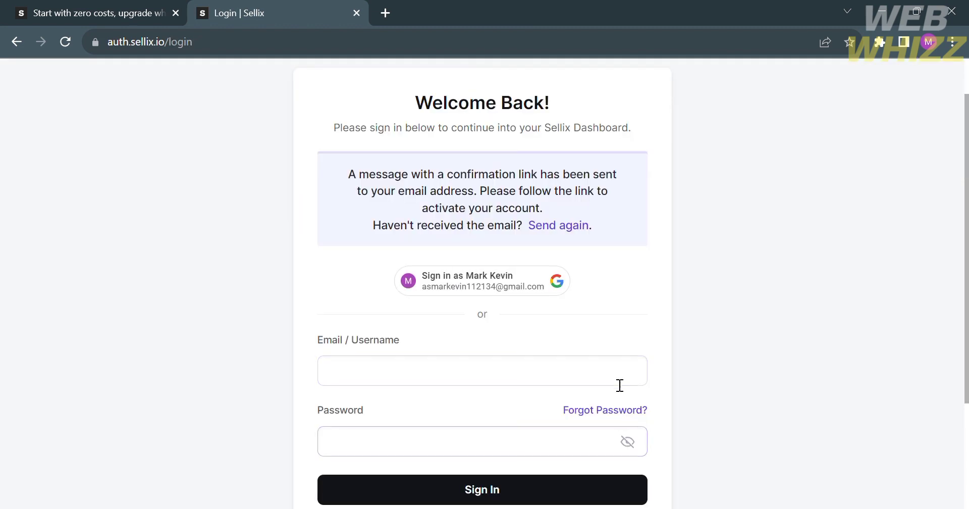
Step: Enter the account e-mail in the sign-in form and accept the browser's saved password
left_click(616, 378)
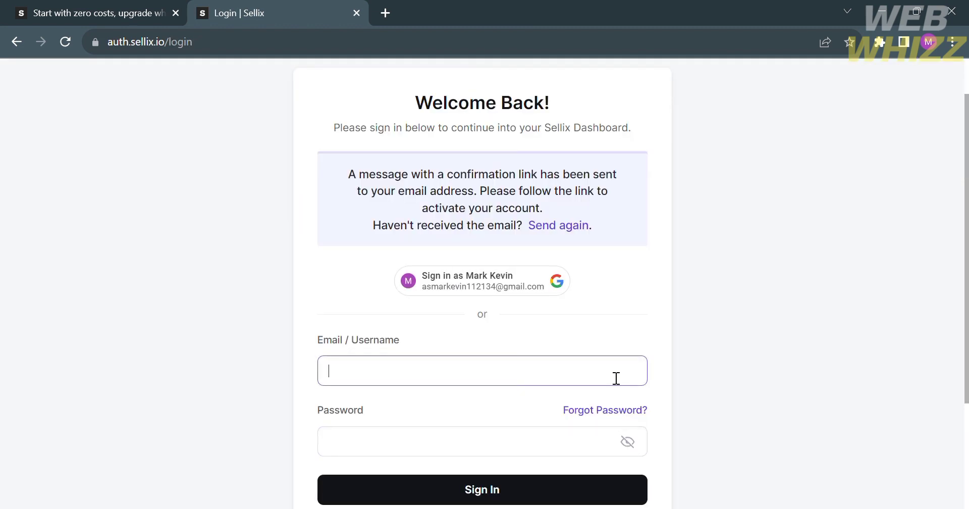
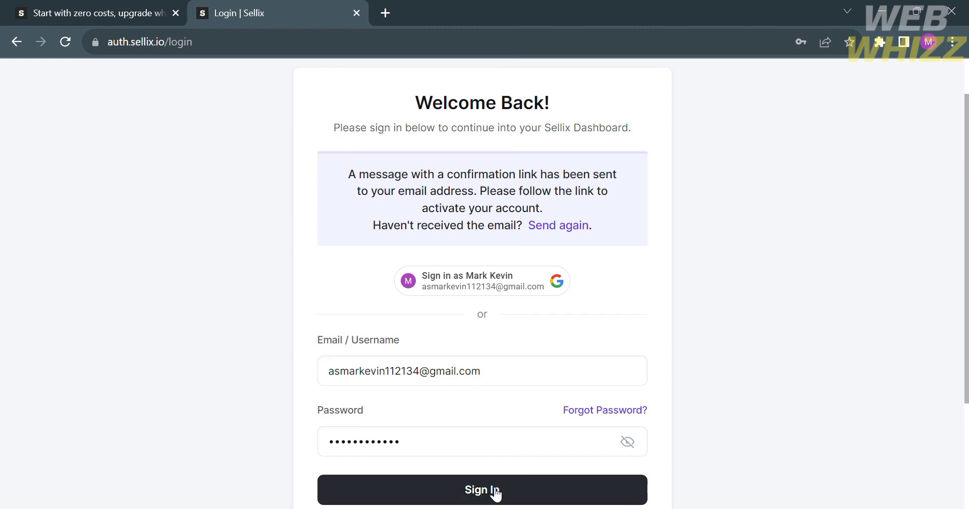
scroll(496, 491, "down", 3)
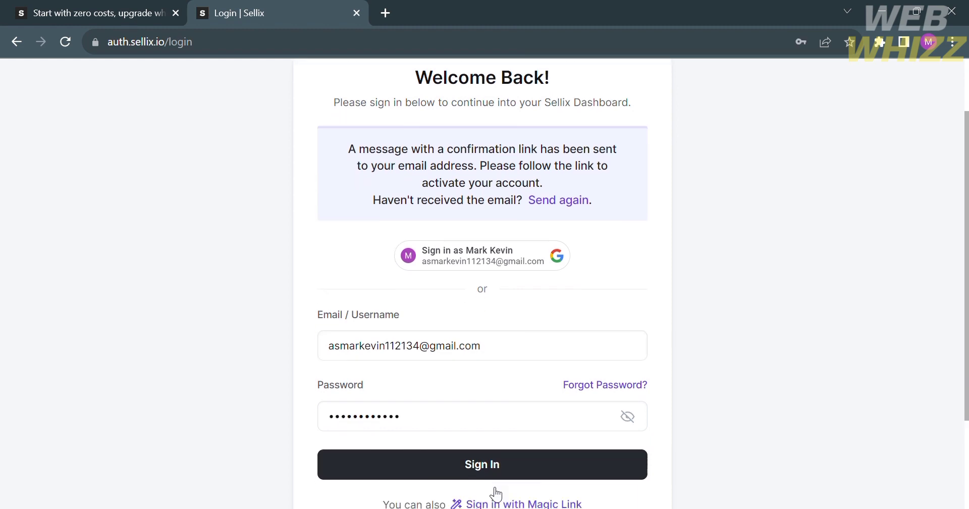
scroll(497, 493, "up", 1)
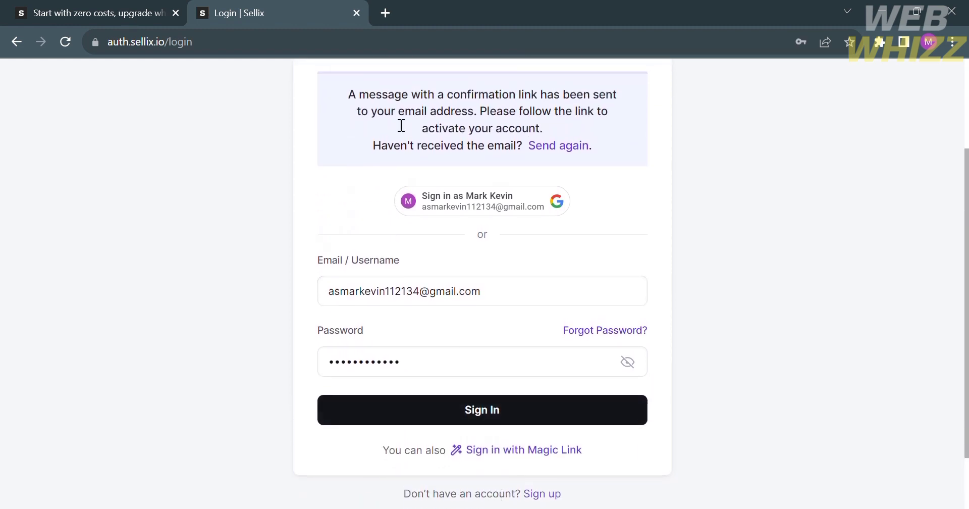
Step: Open Gmail in a new tab and view Sellix's 'Validate Your Account' e-mail
left_click(385, 12)
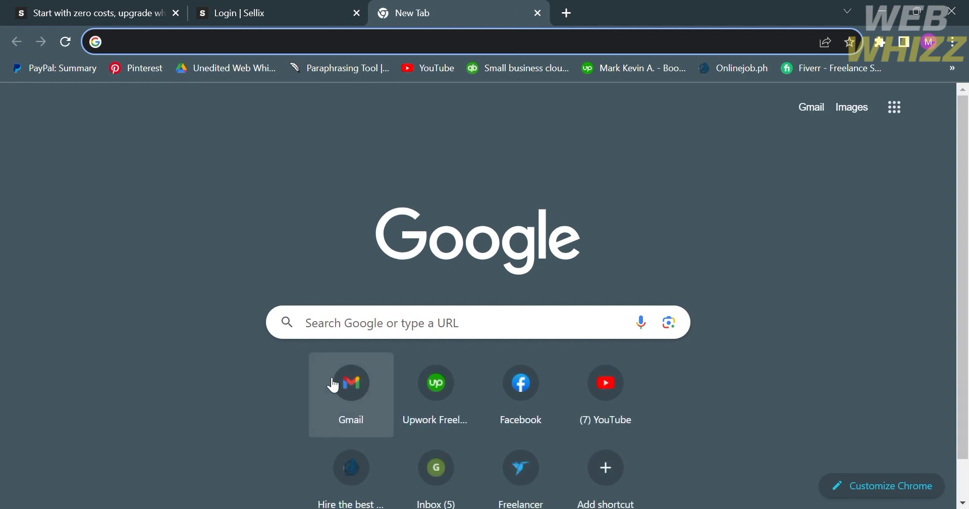
left_click(346, 400)
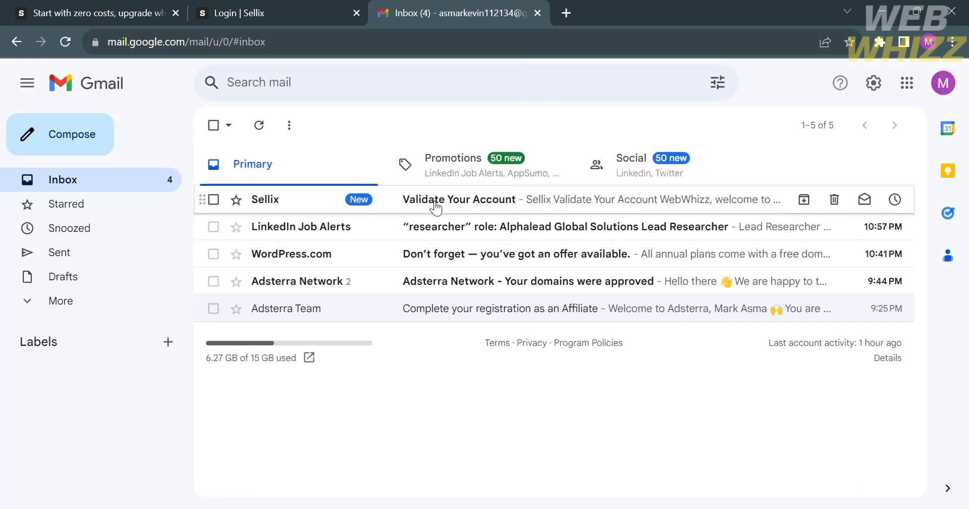
left_click(431, 204)
scroll(573, 361, "down", 10)
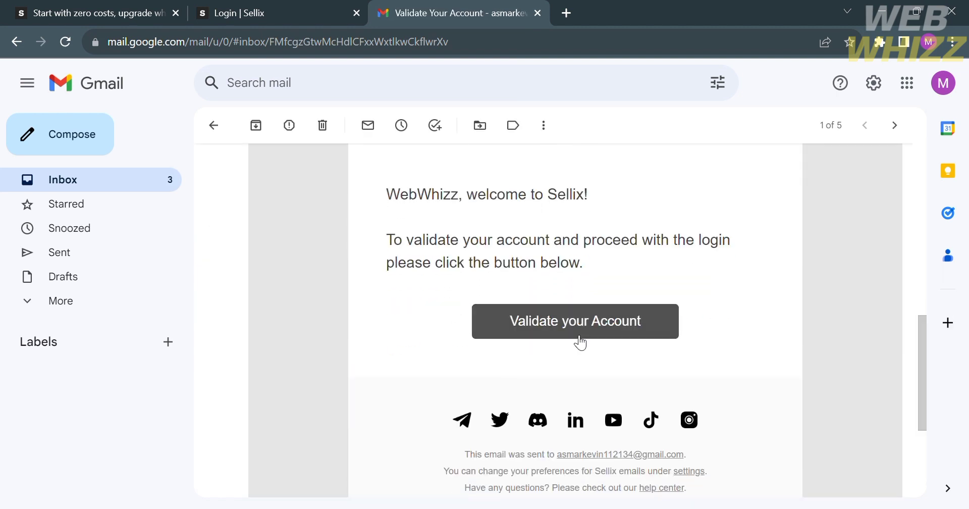
Step: Validate the Sellix account using the e-mail's validation button
left_click(579, 342)
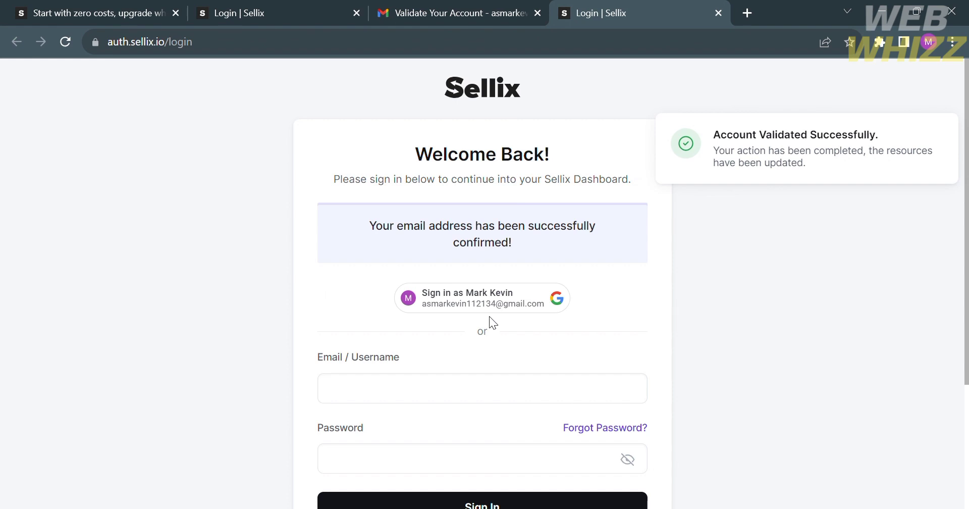
scroll(489, 316, "down", 3)
left_click(474, 216)
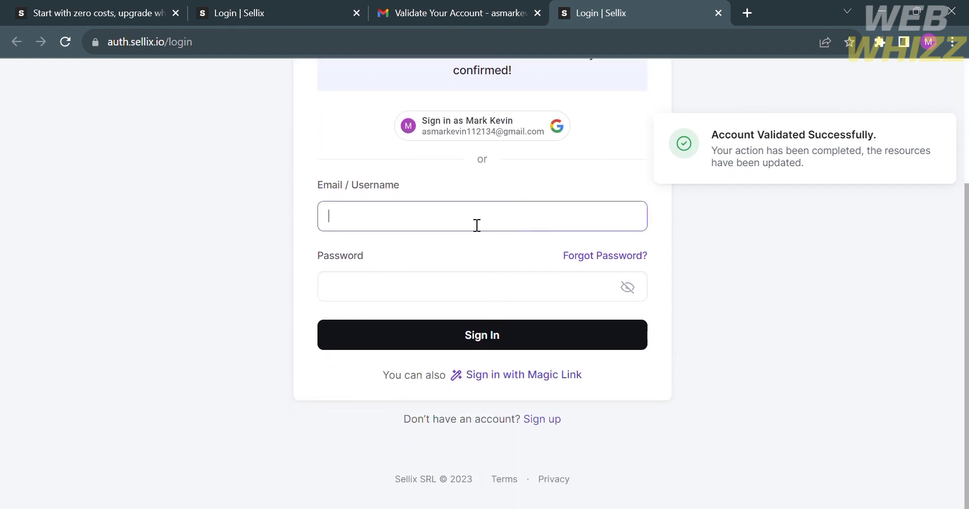
Step: Sign in from the earlier filled-in login tab and close the extra login tab
left_click(320, 6)
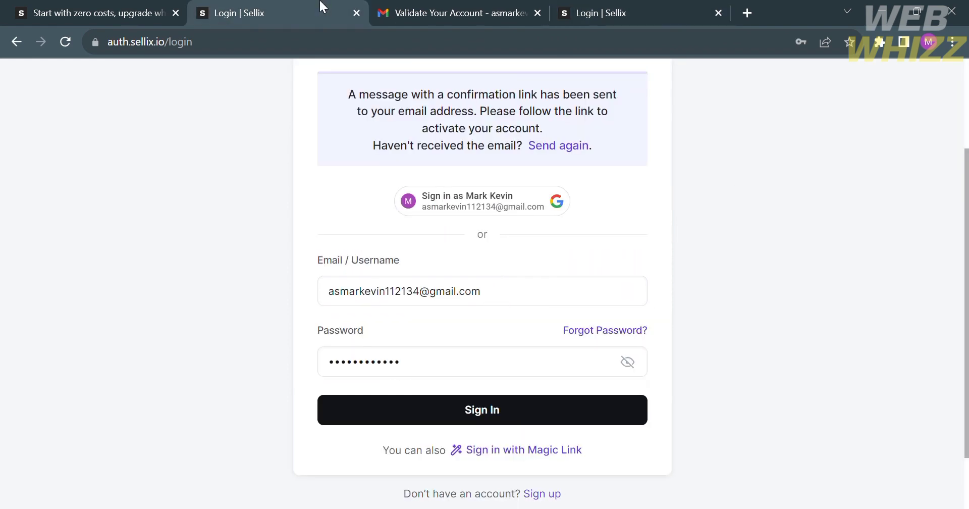
left_click(480, 426)
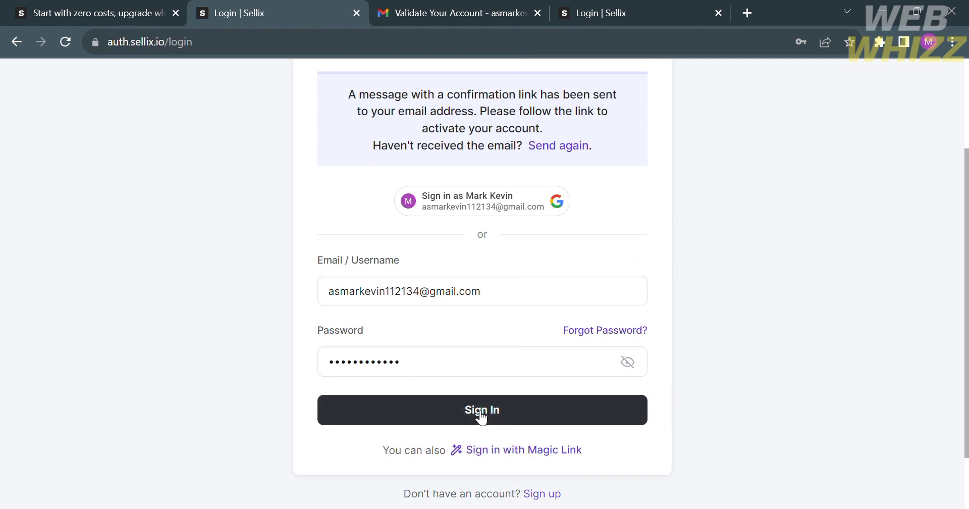
left_click(716, 13)
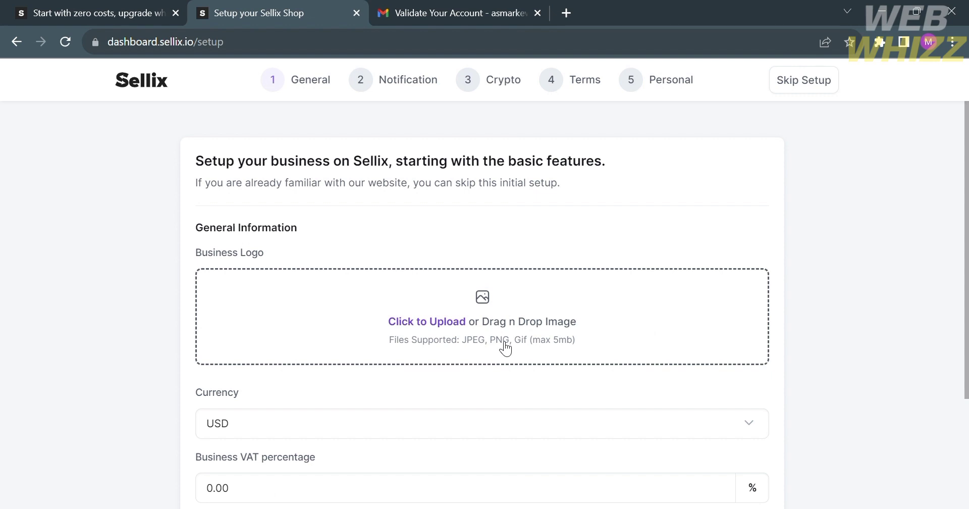
Step: Close the Gmail tab and upload development.jpg as the business logo
left_click(537, 13)
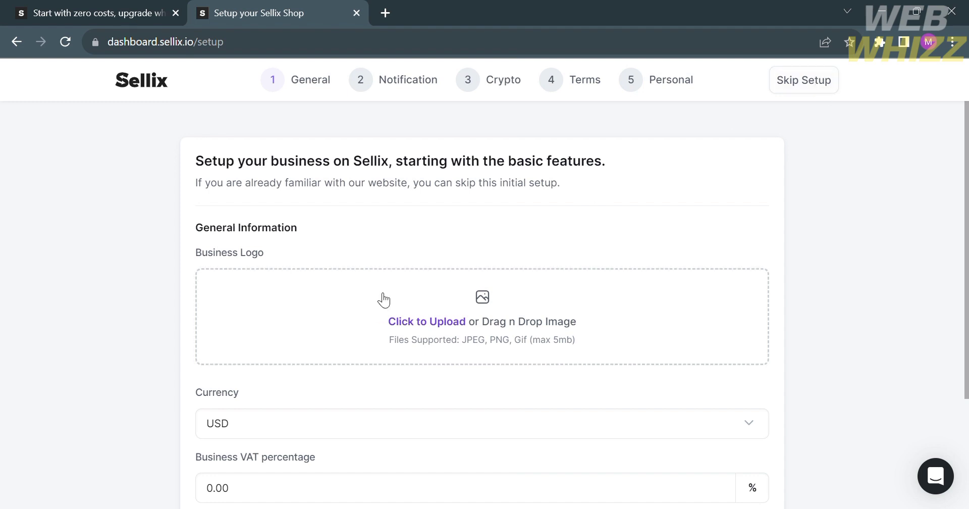
scroll(369, 272, "down", 3)
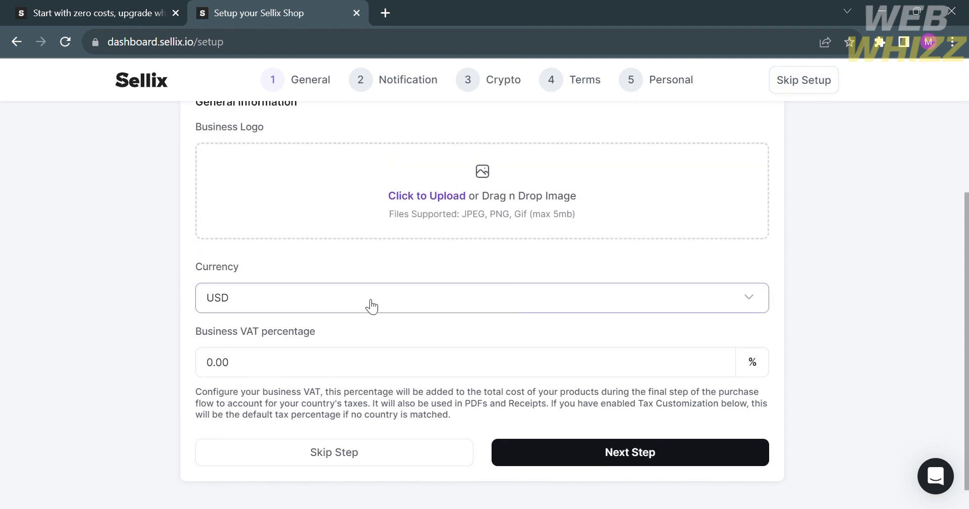
left_click(450, 202)
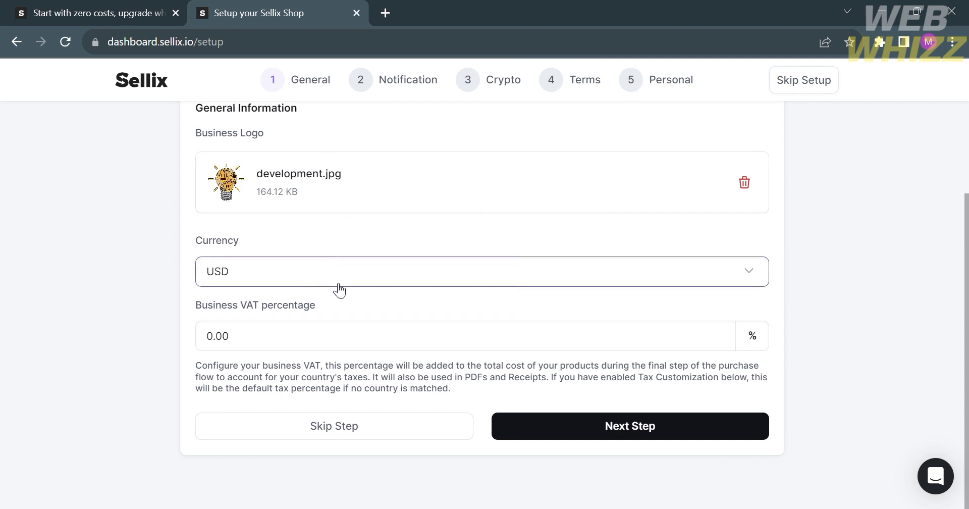
Step: Change Business VAT from 0.00 to 10 and submit the General step
left_click(367, 339)
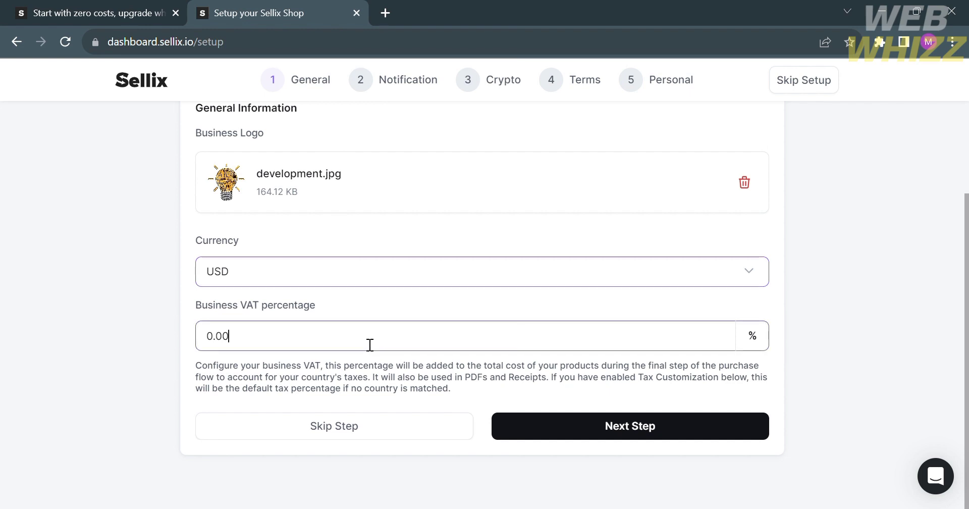
key("BackSpace")
key("BackSpace")
key("BackSpace")
key("BackSpace")
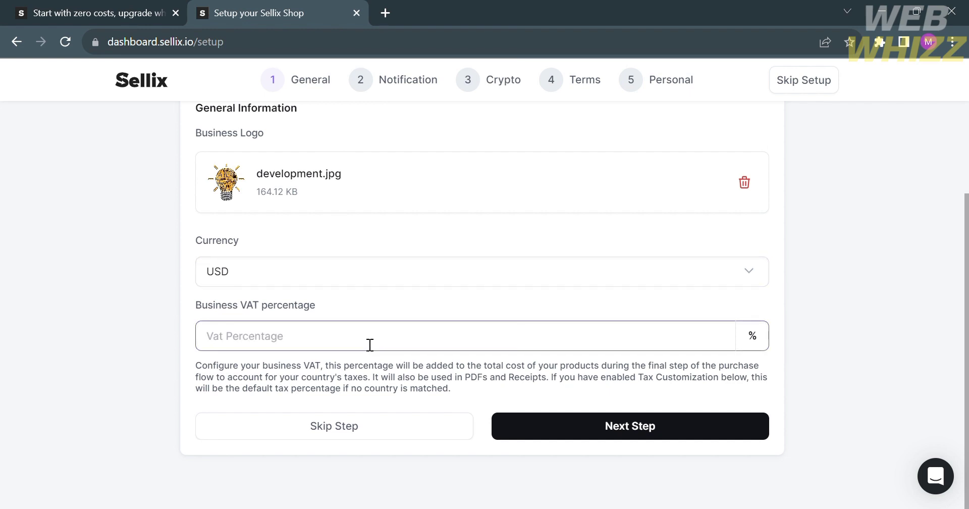
type("10")
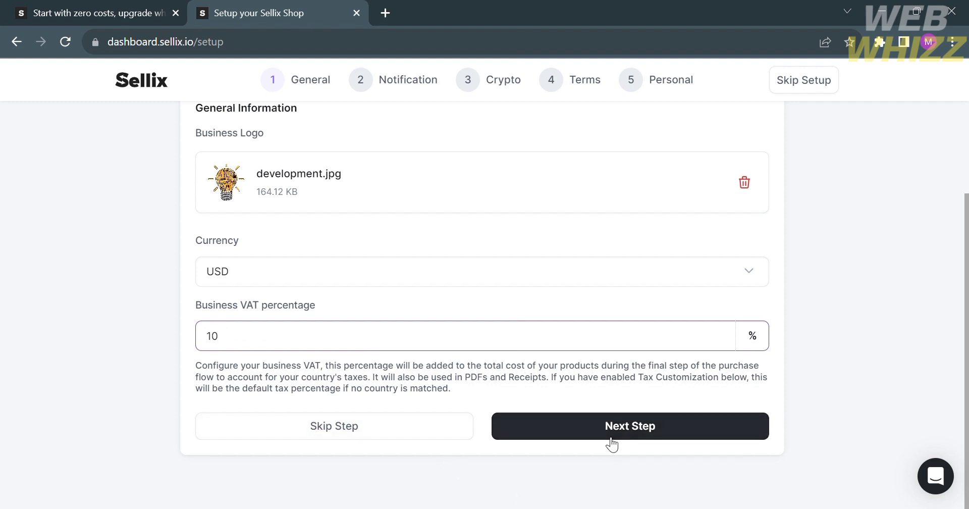
left_click(611, 444)
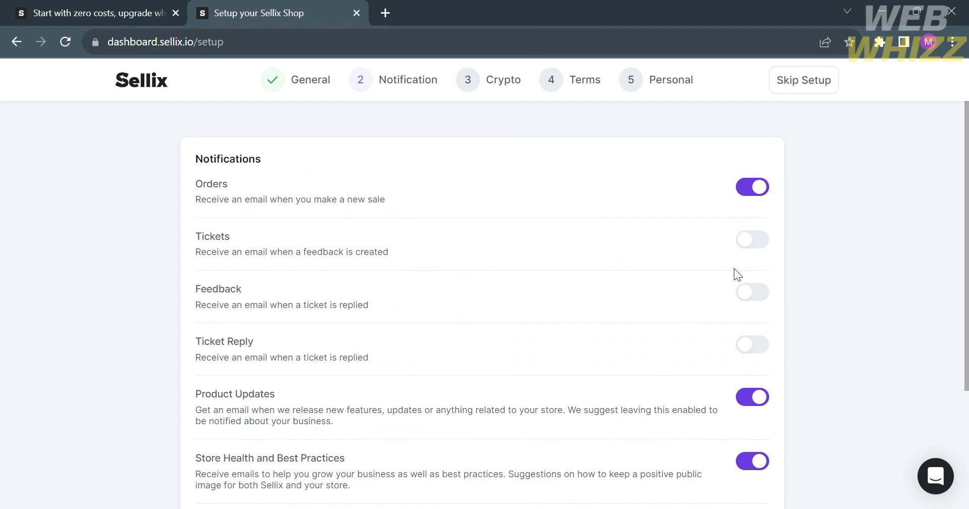
Step: Toggle Tickets and Feedback notifications on and back off, then continue to Crypto
left_click(753, 240)
left_click(760, 293)
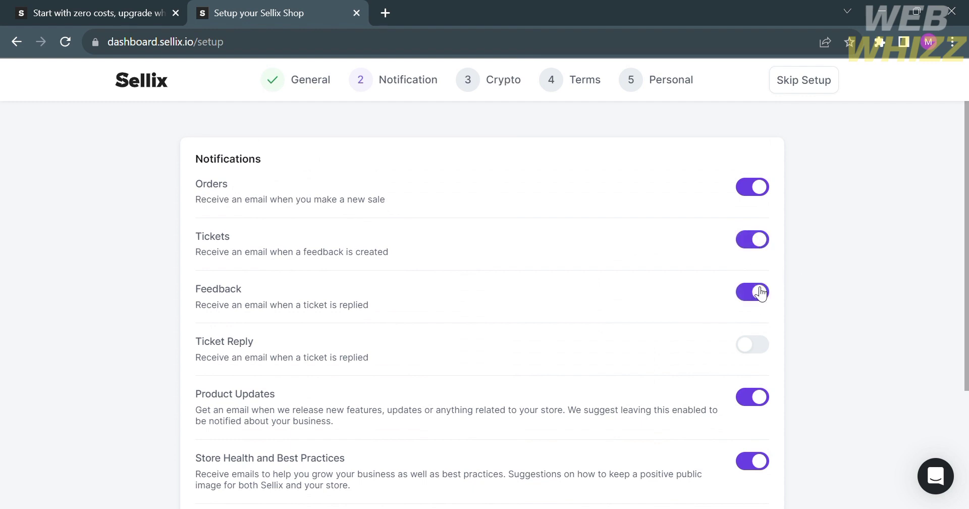
left_click(760, 296)
left_click(766, 243)
scroll(649, 368, "down", 3)
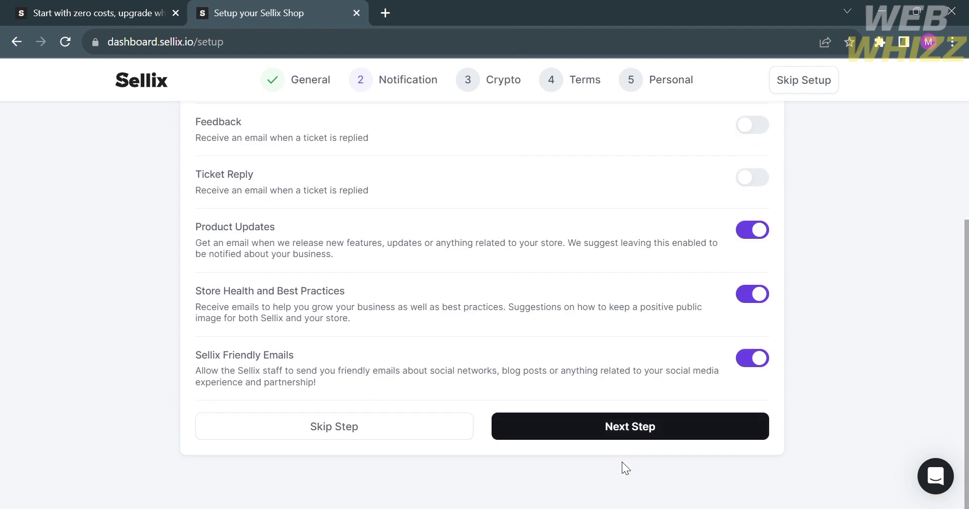
left_click(618, 443)
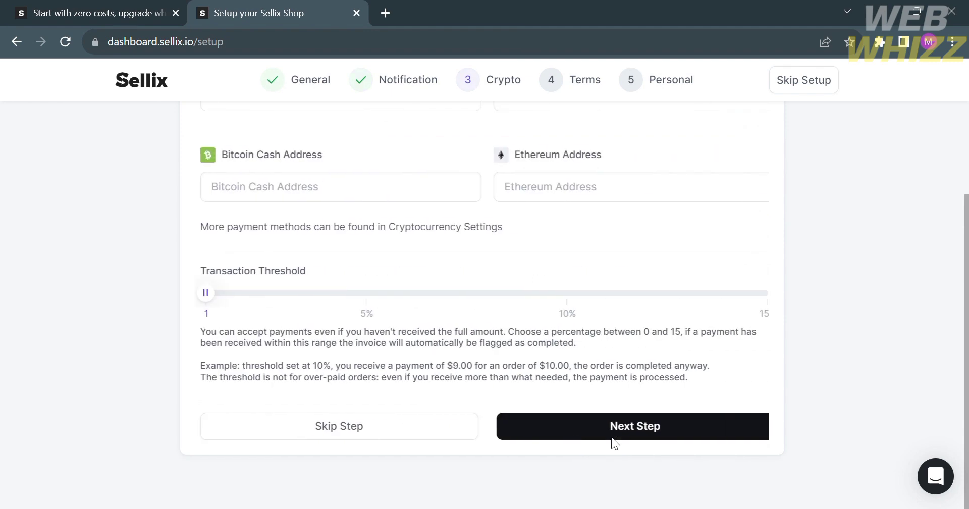
Step: Leave the Bitcoin and other wallet fields blank and set the threshold slider to 5%
scroll(528, 279, "up", 2)
left_click(418, 221)
left_click(522, 244)
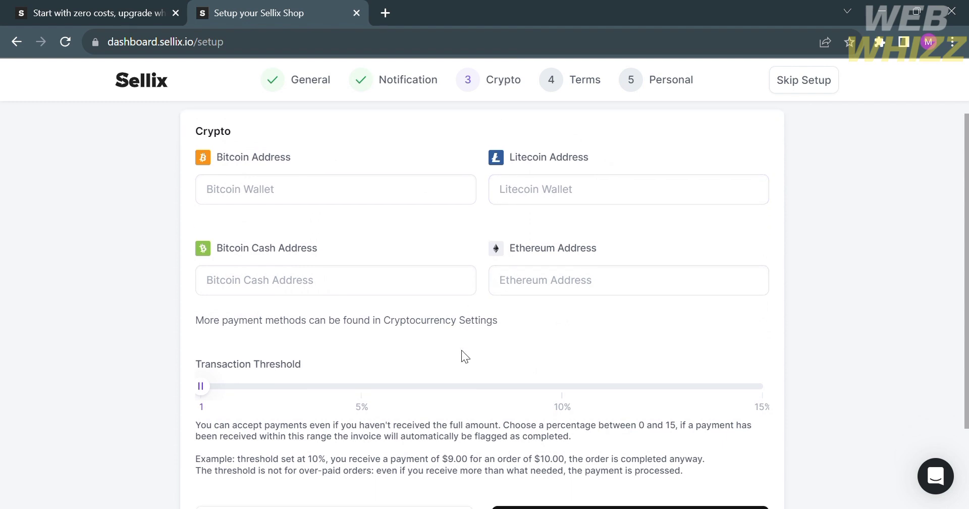
scroll(461, 349, "down", 2)
scroll(461, 349, "up", 2)
scroll(461, 350, "down", 2)
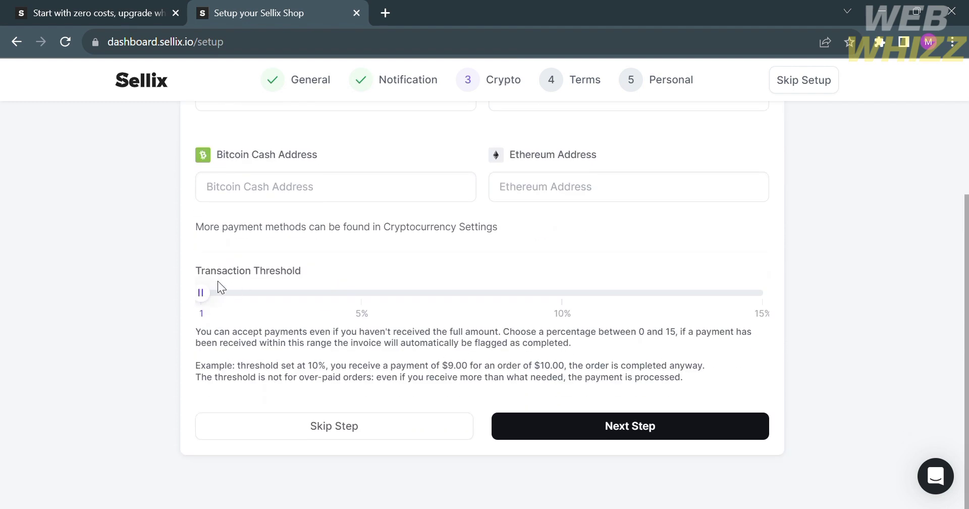
left_click(355, 293)
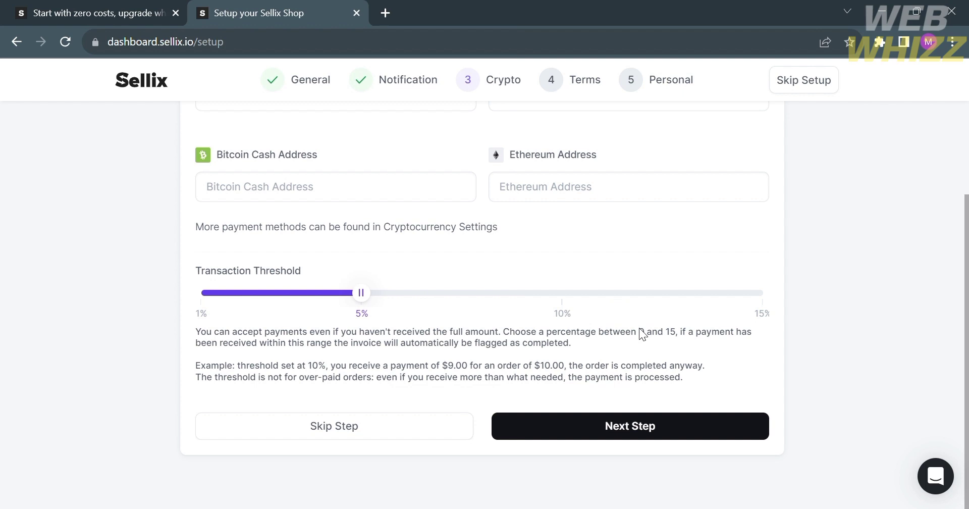
Step: Skip Crypto, enter 'Terms of Service' with 'Service' linked, then skip the Terms step
left_click(449, 425)
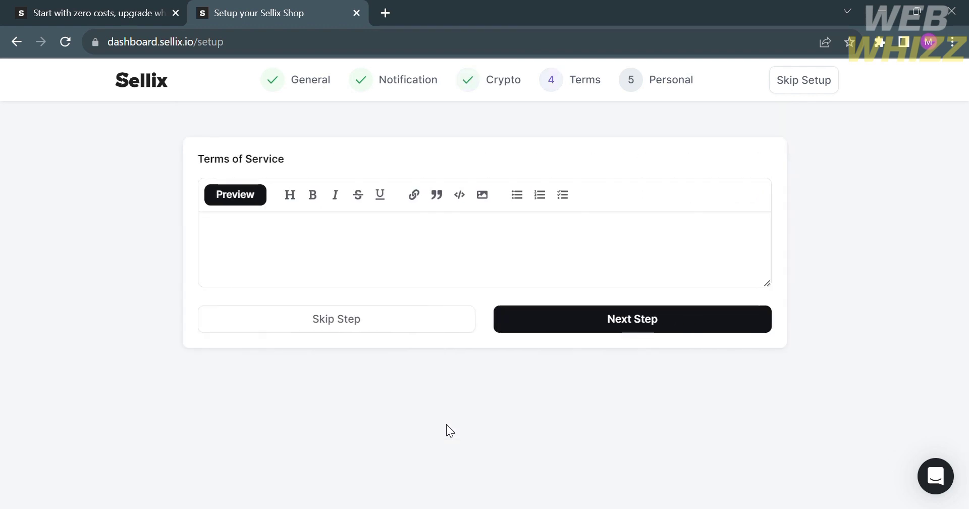
left_click(352, 249)
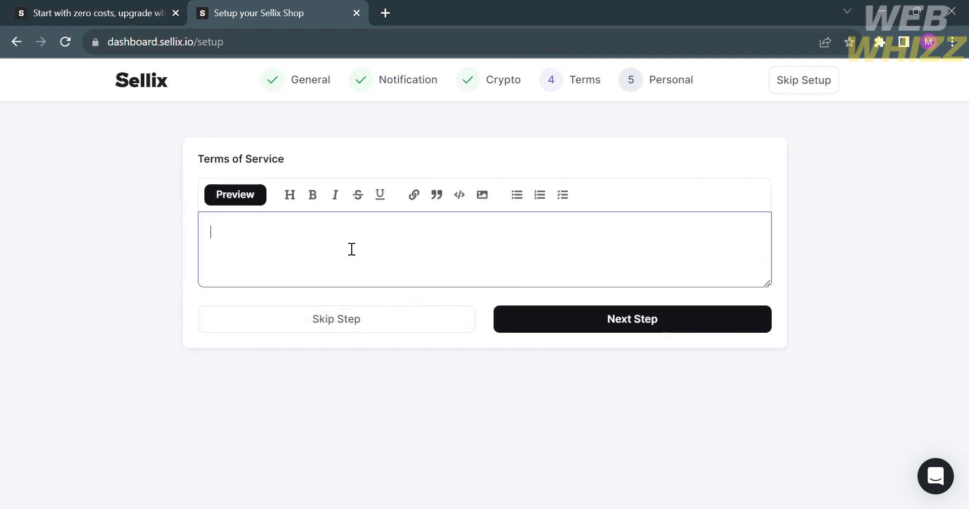
type("Terms of Service")
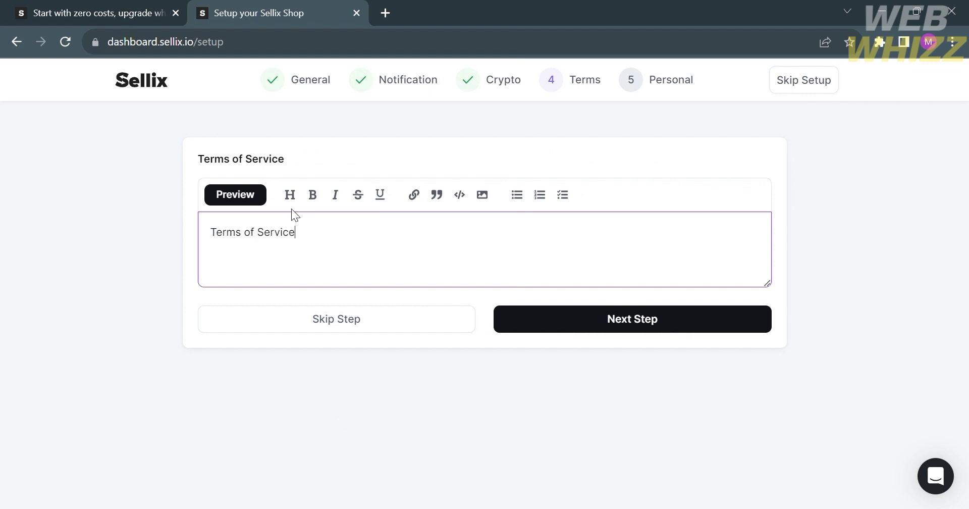
left_click(417, 195)
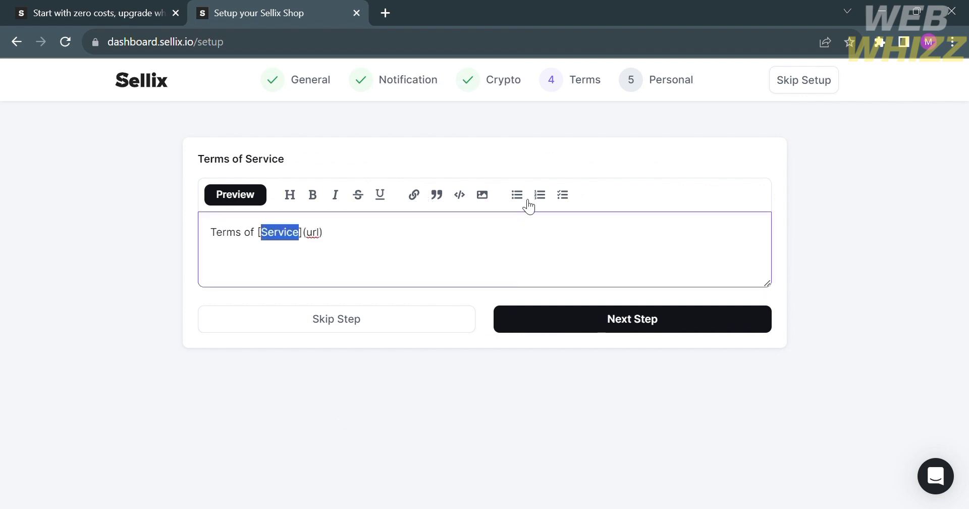
left_click(436, 327)
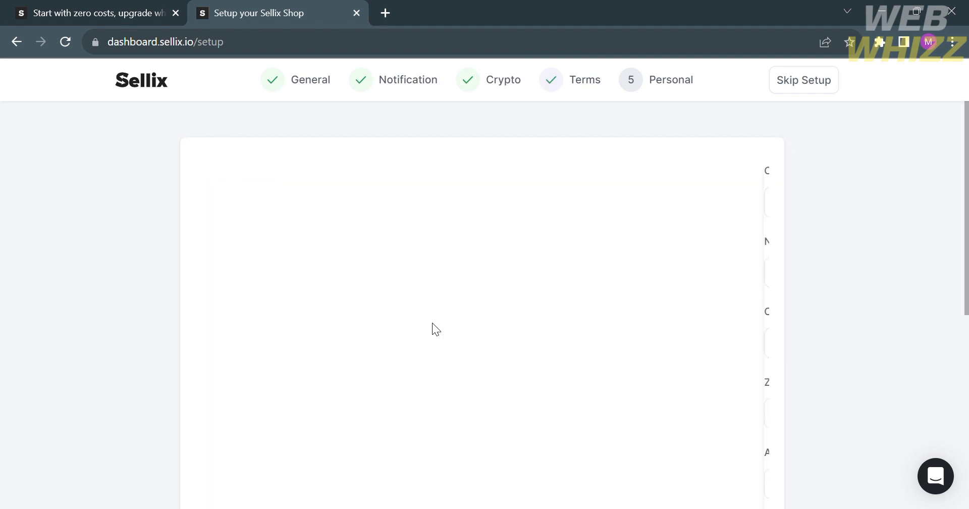
Step: Attempt End Setup with the Personal form empty, then skip the Personal step instead
scroll(433, 323, "down", 1)
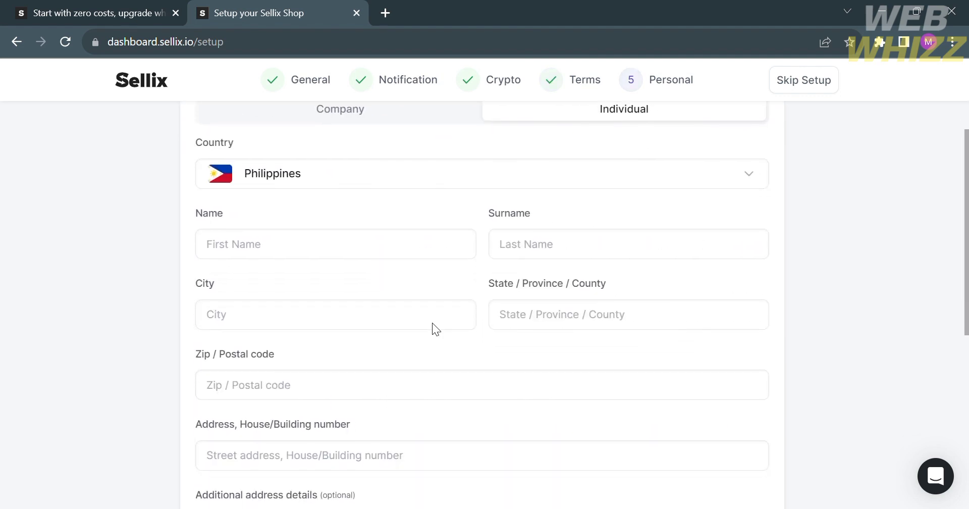
scroll(508, 353, "down", 3)
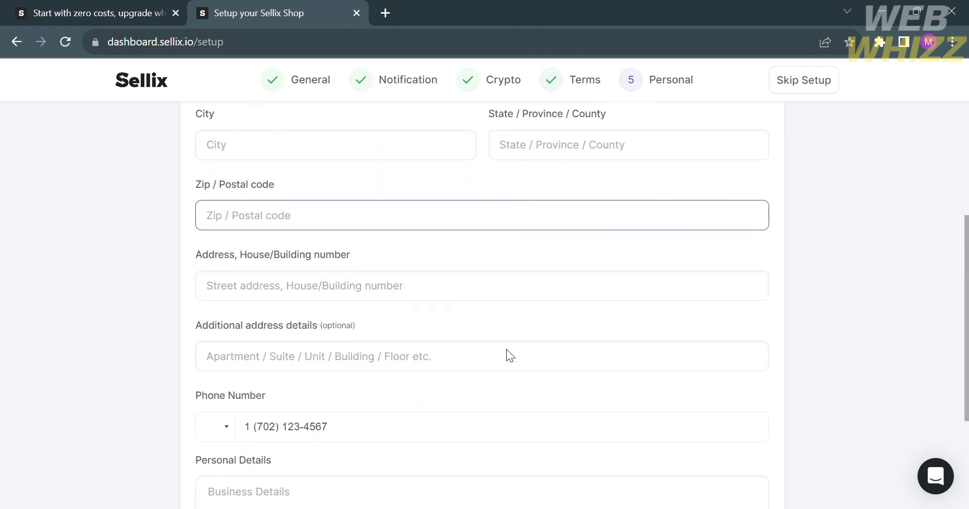
scroll(506, 349, "up", 4)
scroll(506, 349, "down", 7)
left_click(515, 357)
scroll(514, 356, "down", 1)
left_click(496, 257)
left_click(502, 317)
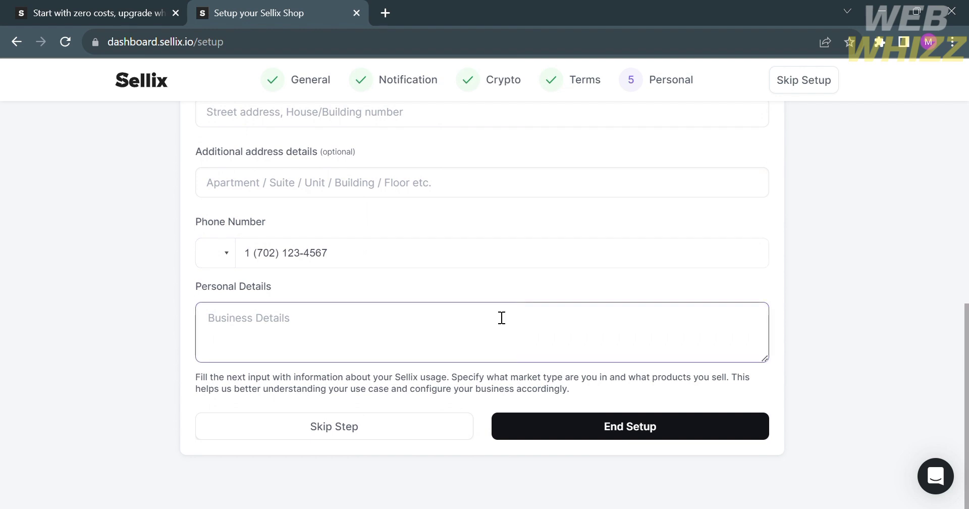
left_click(591, 433)
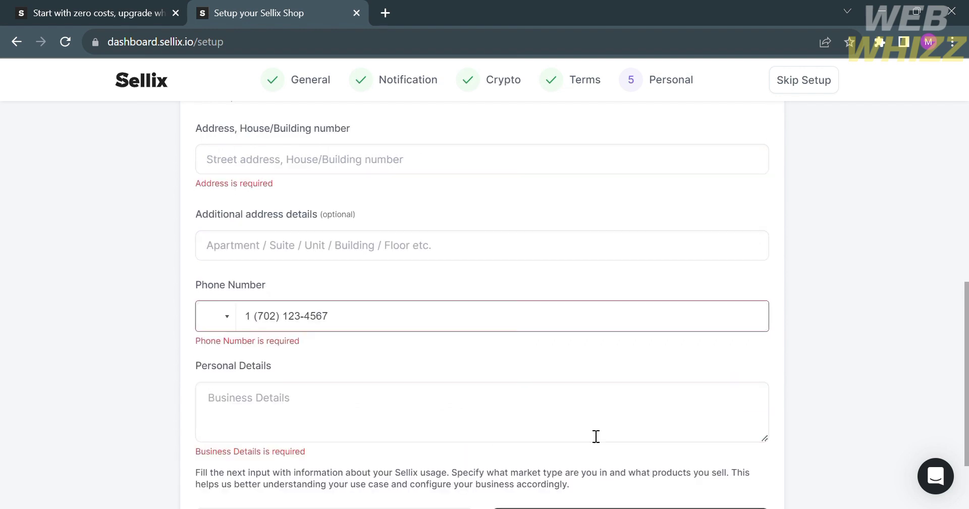
scroll(555, 421, "down", 2)
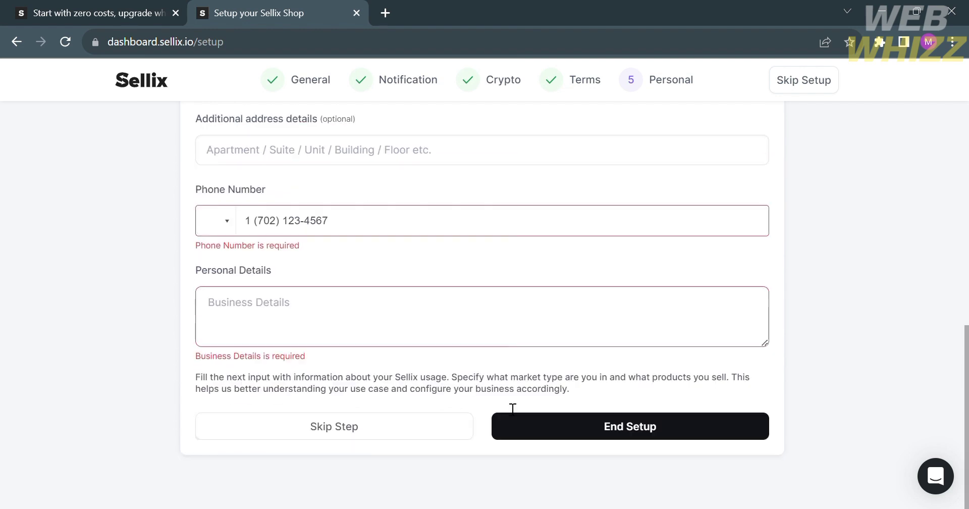
left_click(440, 426)
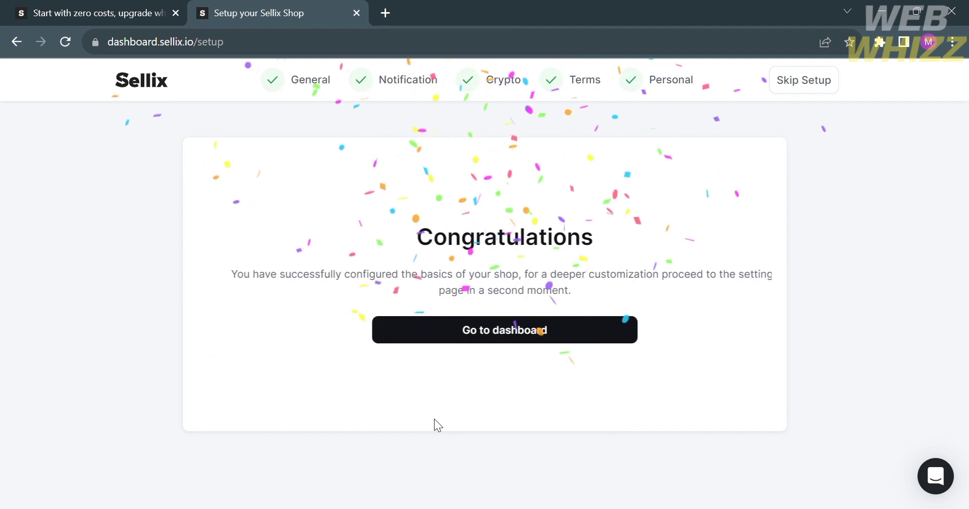
Step: Go to the store dashboard and dismiss the onboarding tour
left_click(501, 342)
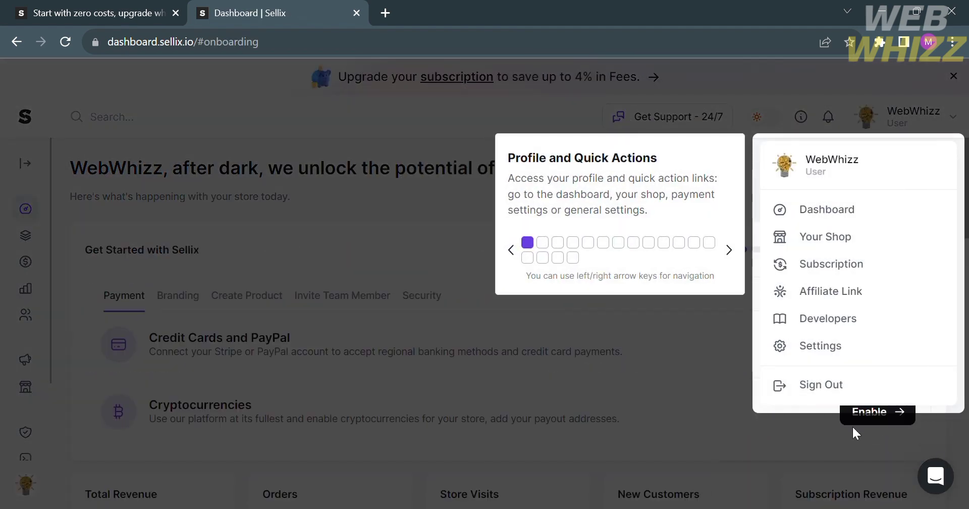
left_click(858, 443)
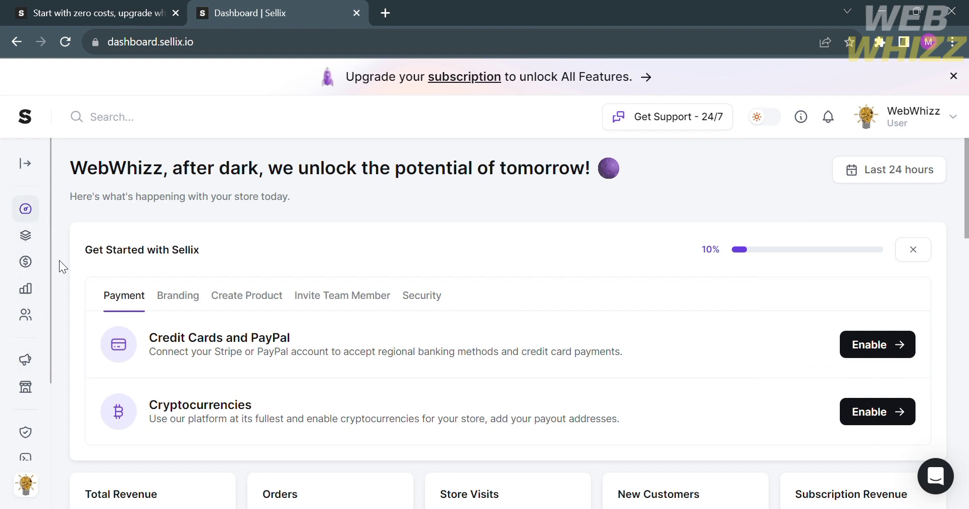
scroll(462, 389, "down", 3)
scroll(462, 389, "up", 2)
scroll(462, 389, "down", 1)
scroll(463, 389, "up", 3)
Step: Expand the sidebar to show section names and scroll through the dashboard stats
left_click(32, 167)
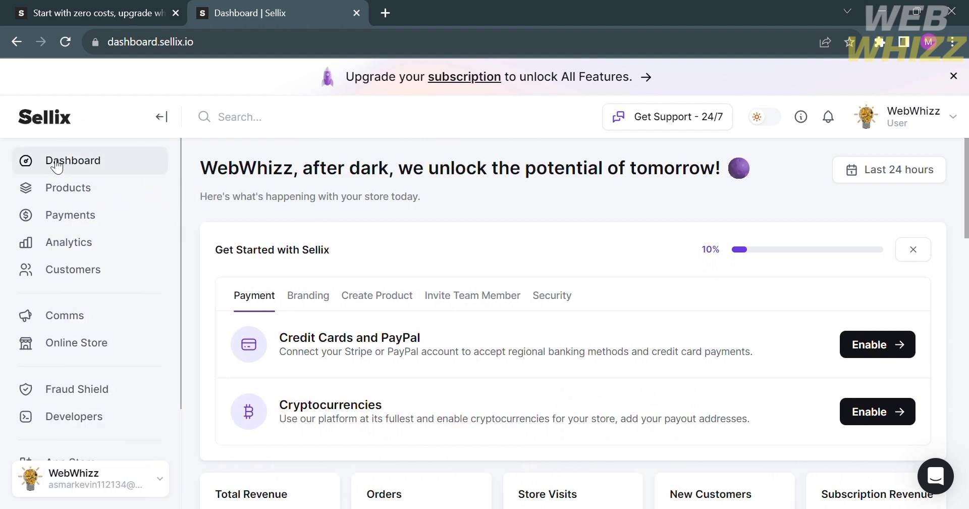
scroll(412, 347, "down", 2)
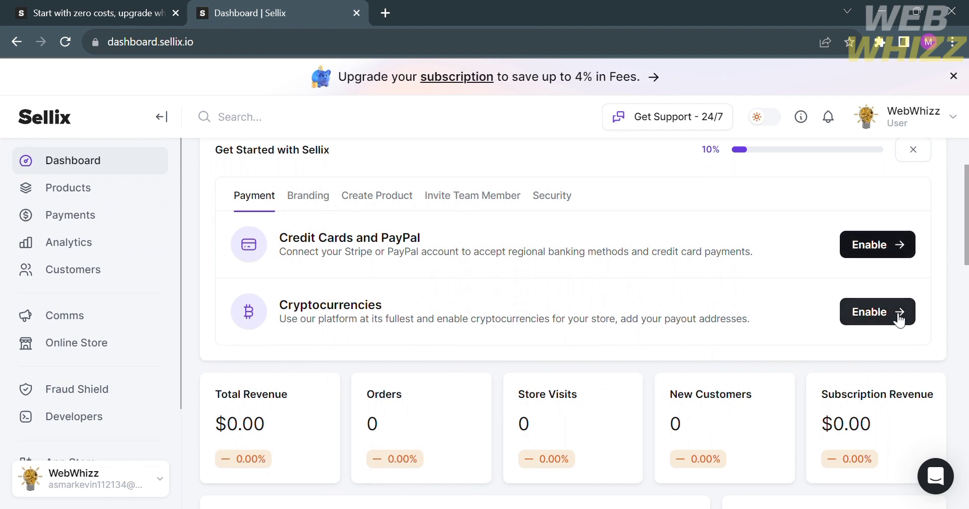
scroll(612, 437, "down", 4)
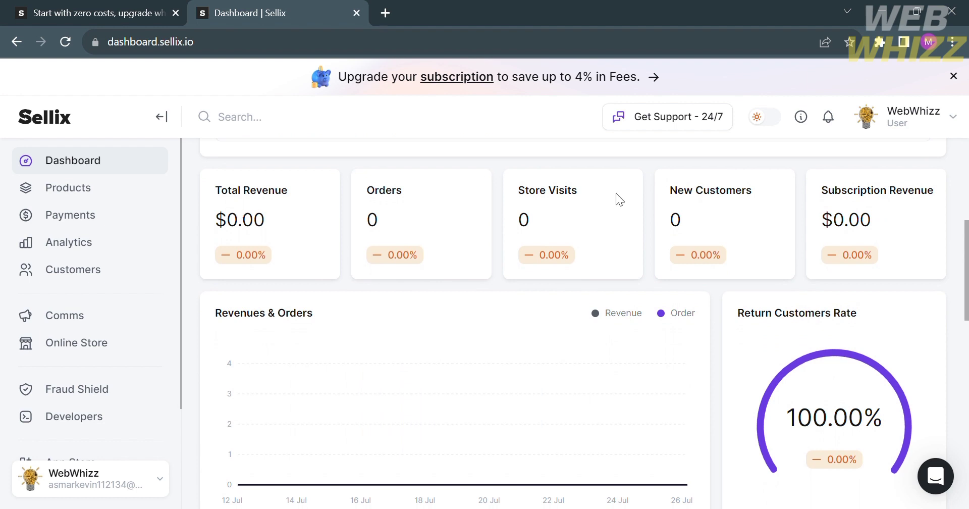
scroll(767, 320, "down", 3)
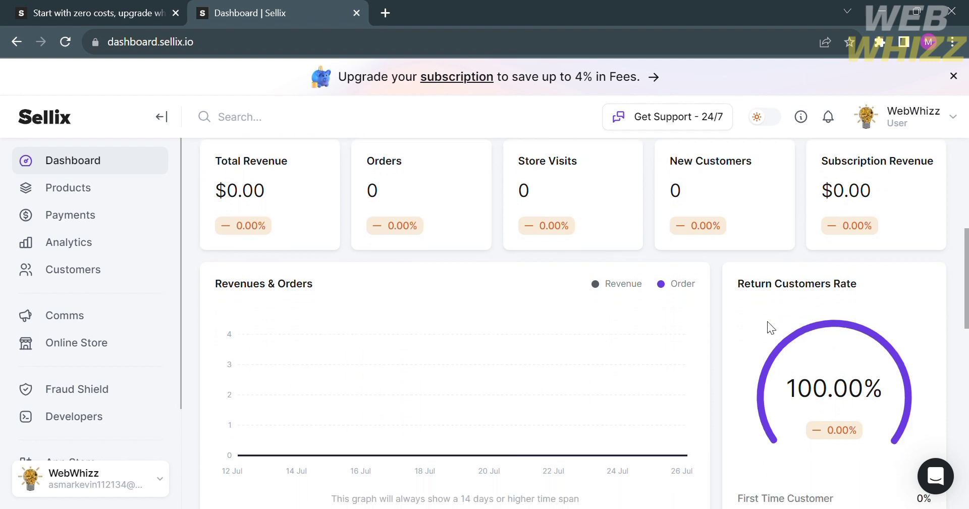
scroll(767, 321, "down", 4)
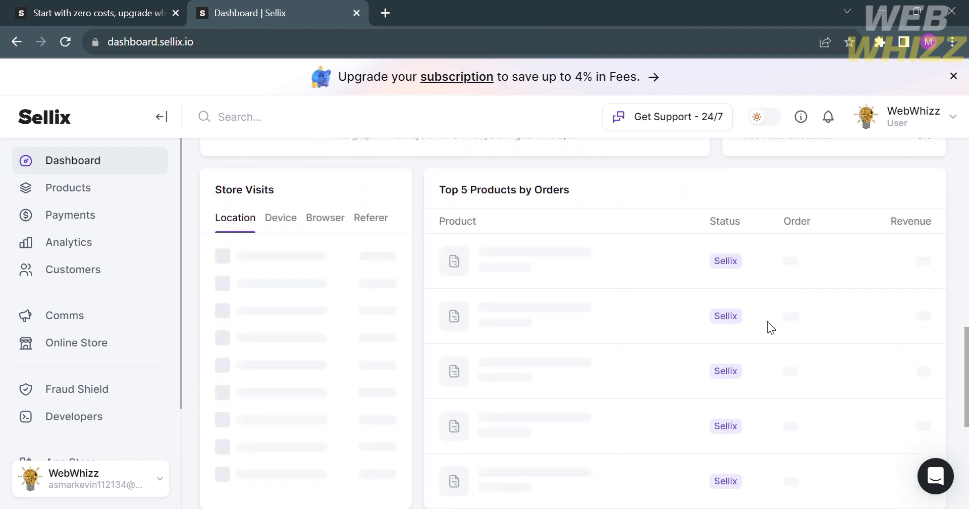
scroll(773, 329, "down", 5)
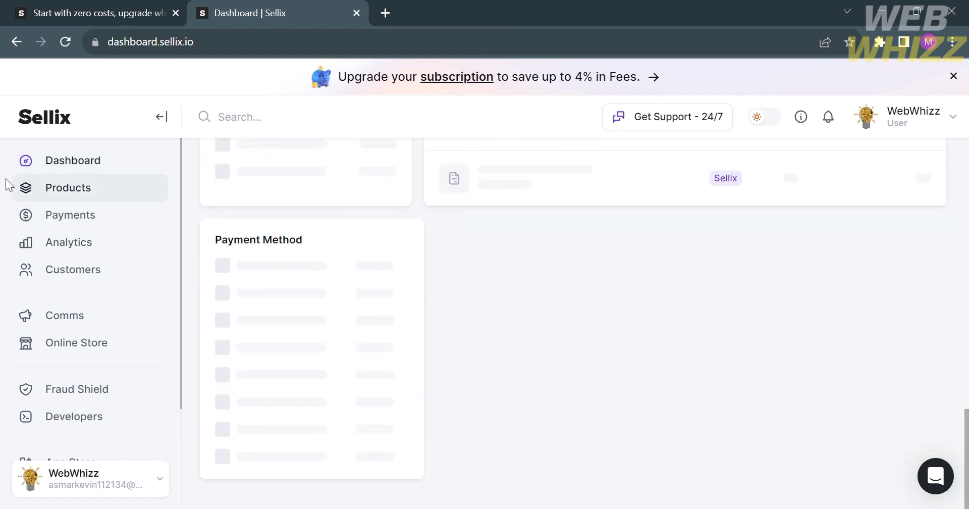
Step: Open the empty Products list under Products and start creating a product
left_click(106, 191)
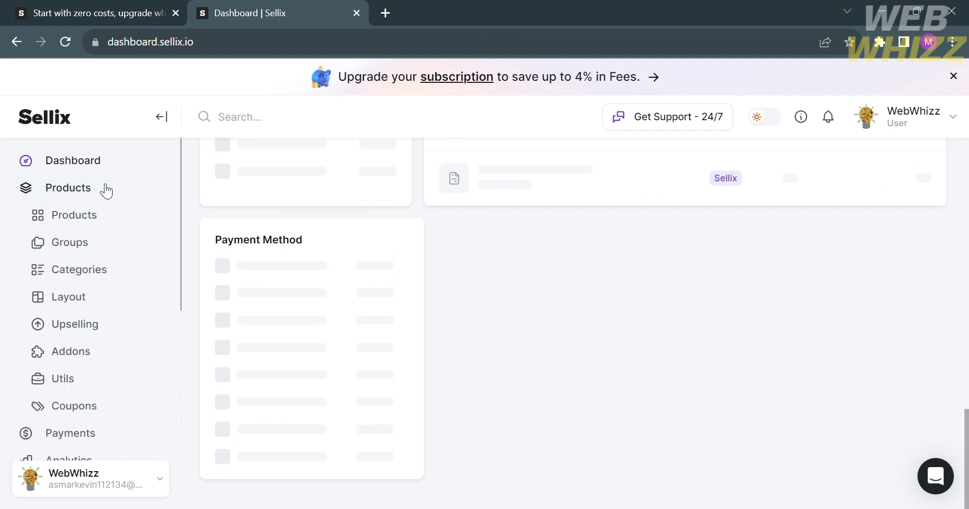
left_click(106, 190)
left_click(105, 189)
left_click(104, 189)
left_click(95, 188)
left_click(625, 357)
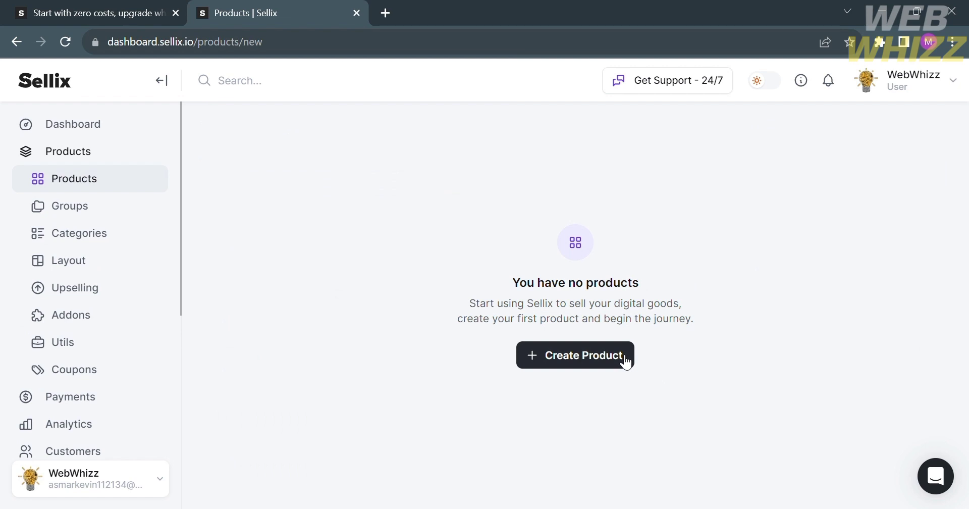
Step: In the New Product form, enter the title 'Shoes' and description 'comfy and Light weight'
left_click(625, 358)
left_click(628, 224)
type("Shoes")
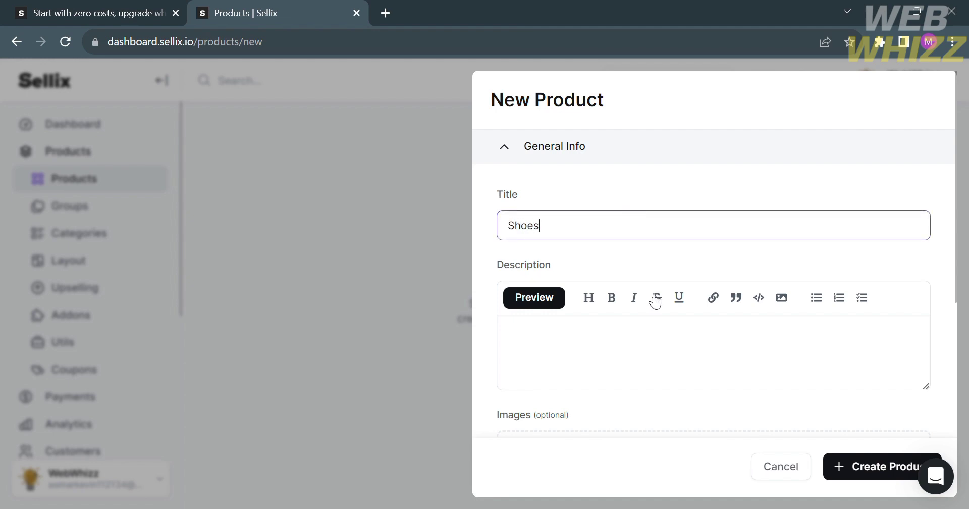
scroll(655, 361, "down", 1)
left_click(654, 318)
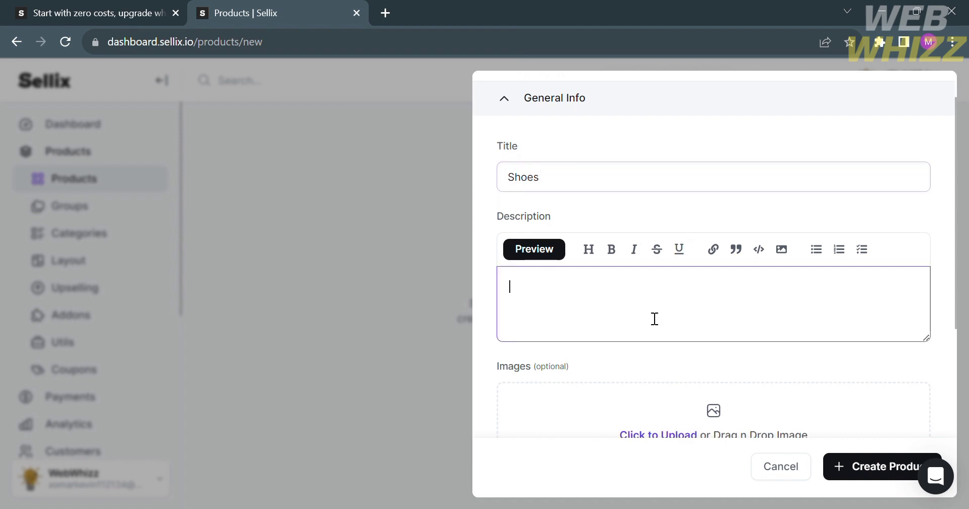
type("comfy and")
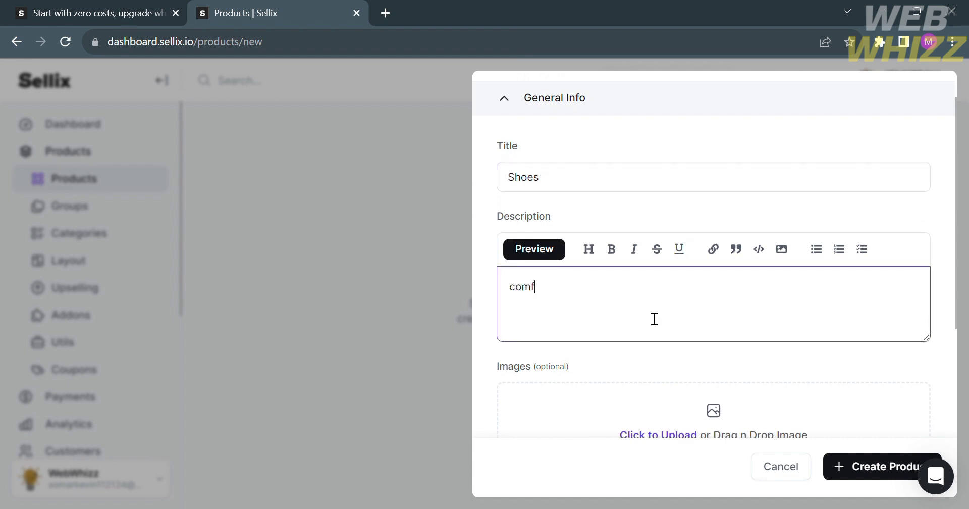
key("BackSpace")
key("BackSpace")
key("BackSpace")
type("and Light weight")
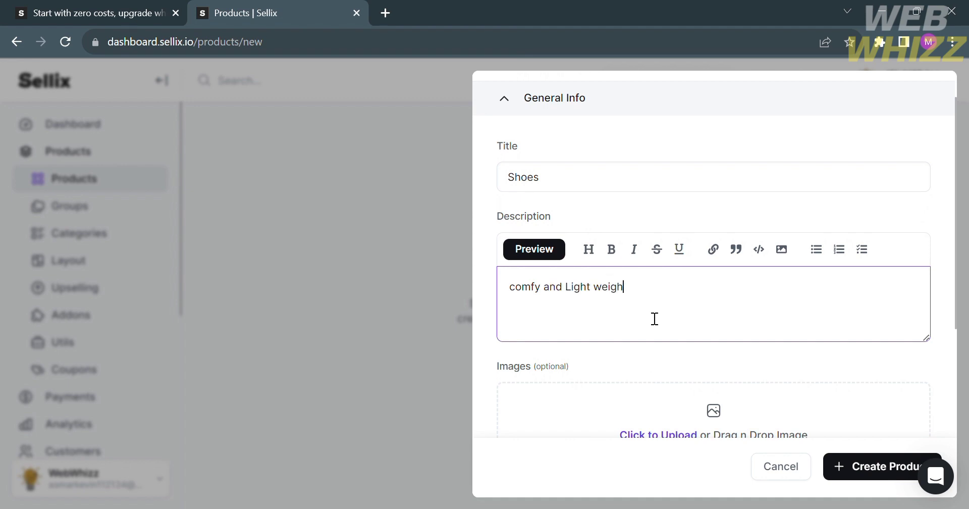
Step: Upload blue shoes.jpg as the product image and expand the Pricing options
scroll(655, 319, "down", 3)
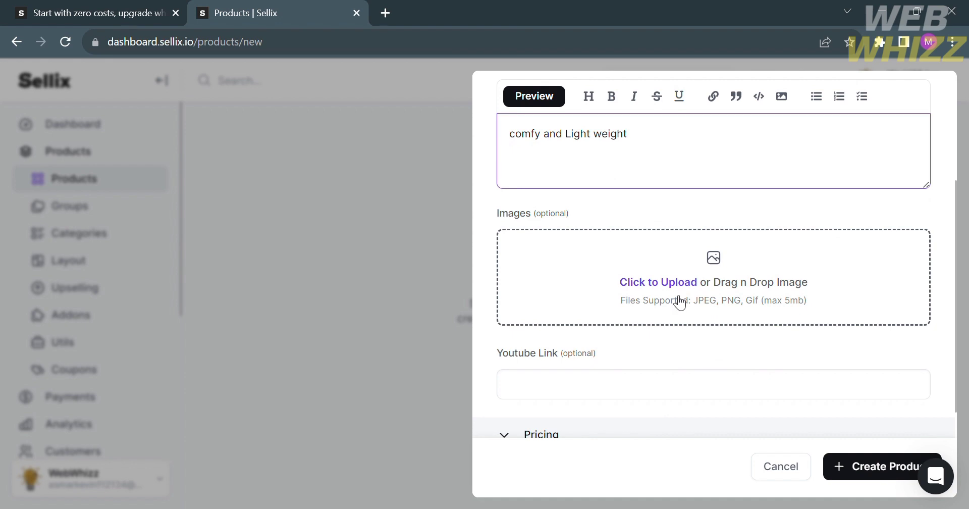
left_click(683, 283)
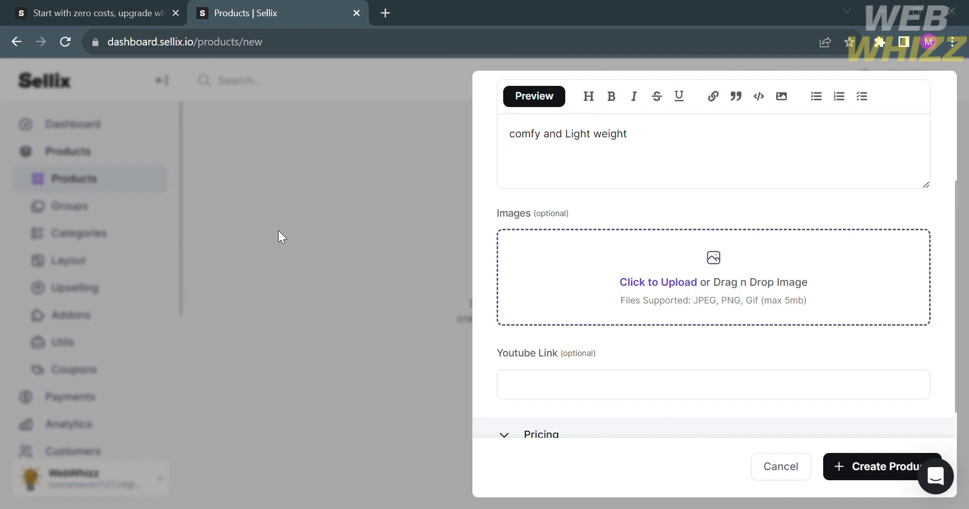
scroll(724, 377, "down", 4)
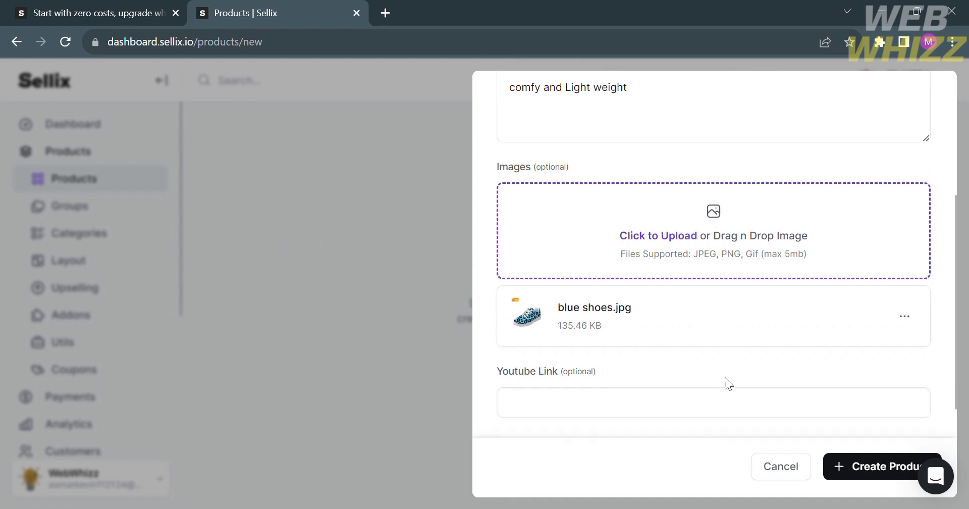
left_click(719, 266)
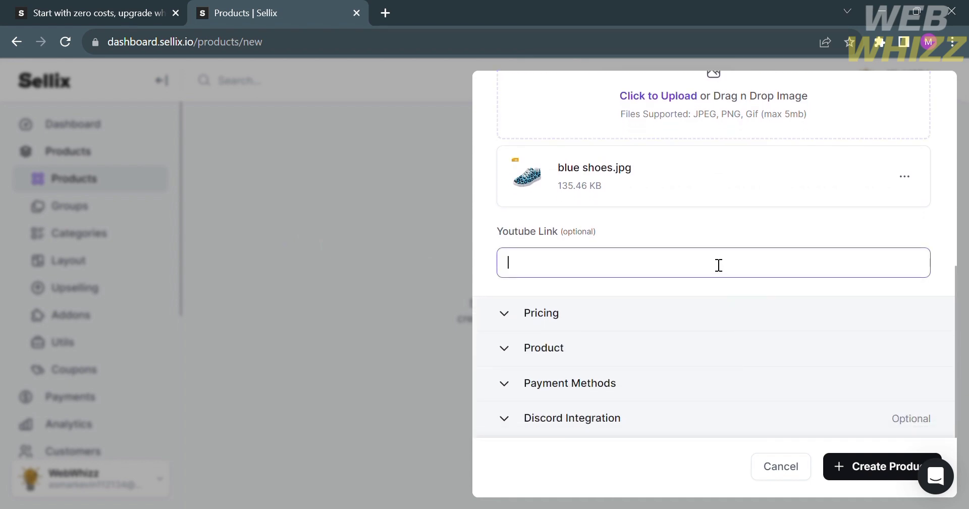
left_click(673, 327)
scroll(674, 333, "down", 4)
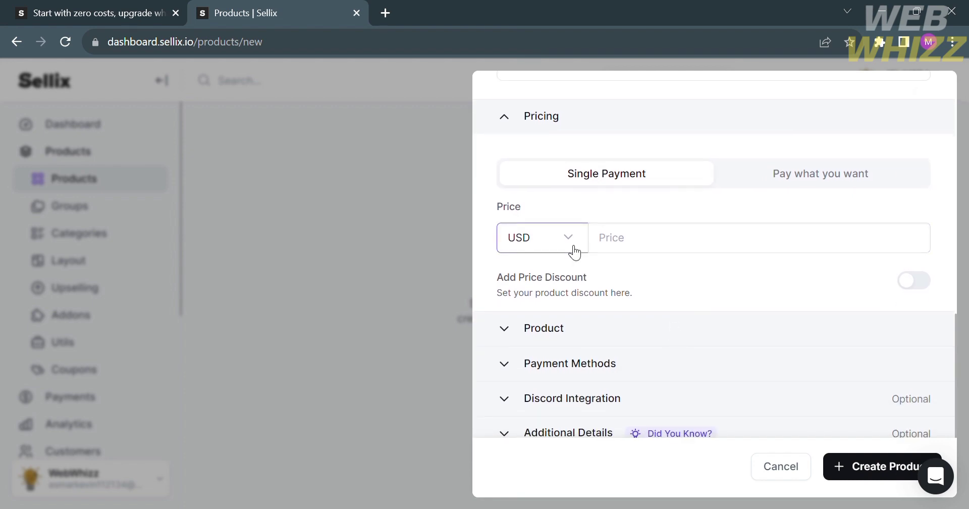
Step: Expand the Product section and scroll through the product type and delivery options
left_click(597, 328)
scroll(599, 333, "down", 4)
scroll(600, 334, "up", 5)
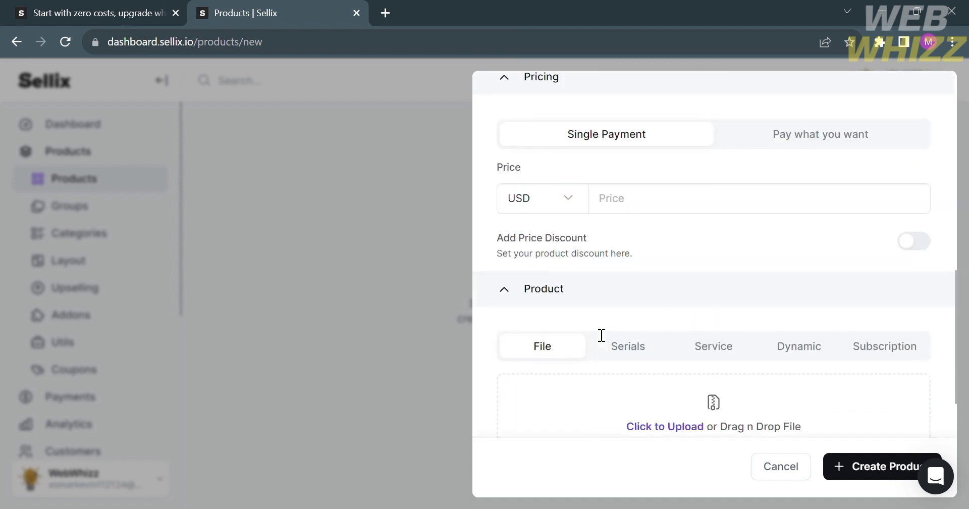
scroll(602, 335, "down", 2)
scroll(601, 333, "down", 5)
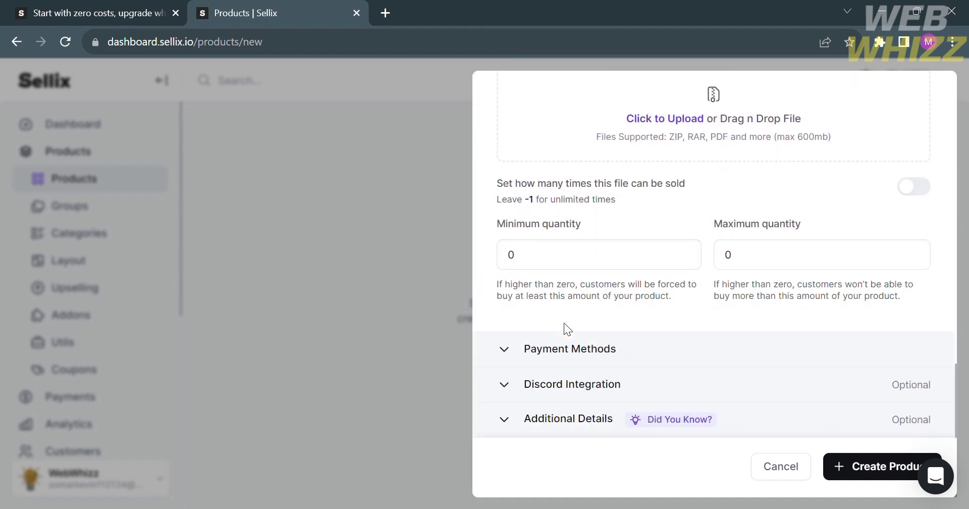
scroll(569, 353, "down", 8)
scroll(570, 353, "up", 5)
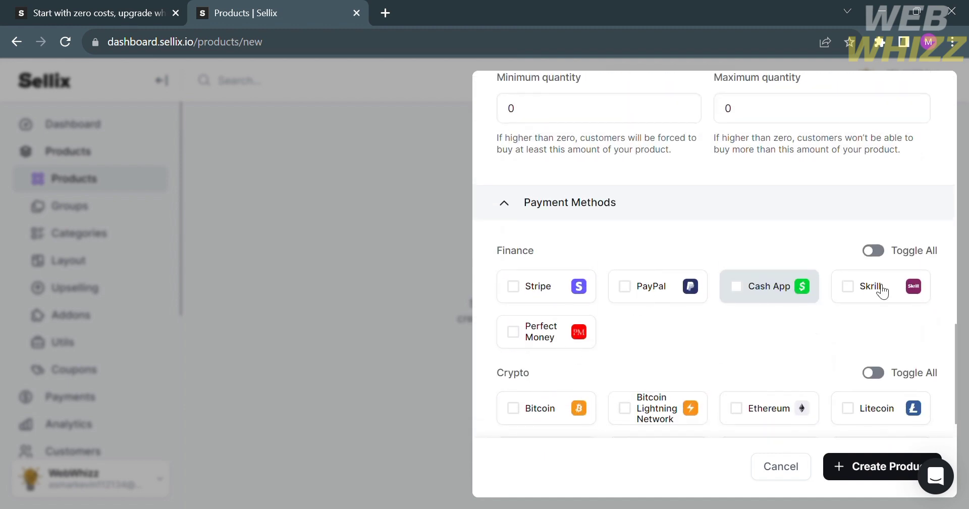
scroll(801, 383, "down", 6)
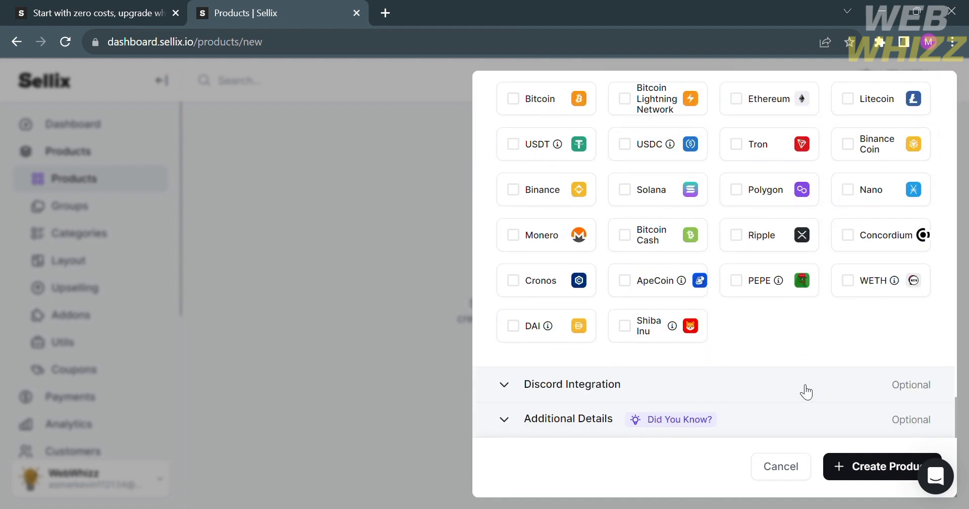
Step: Expand Discord Integration and Additional Details, review them, then scroll back to Pricing
left_click(806, 391)
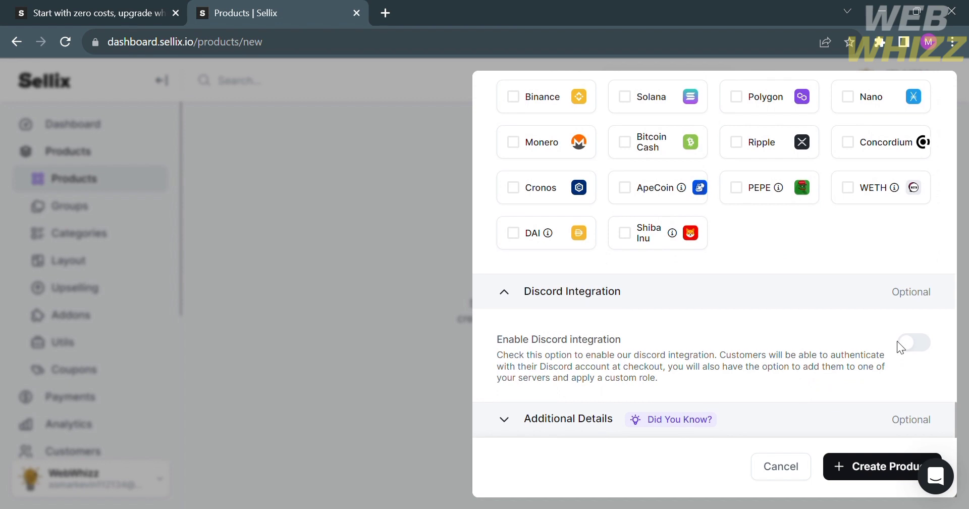
left_click(597, 416)
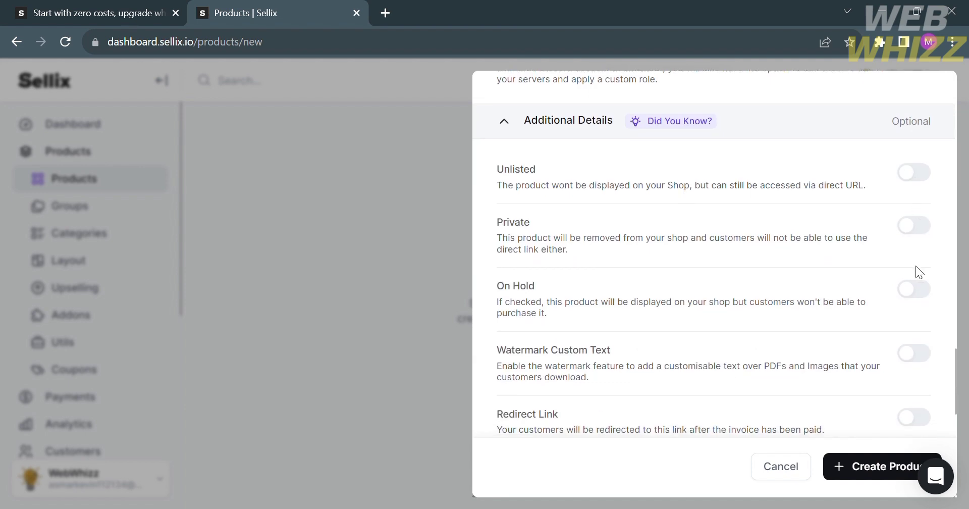
scroll(910, 389, "down", 6)
scroll(910, 390, "down", 3)
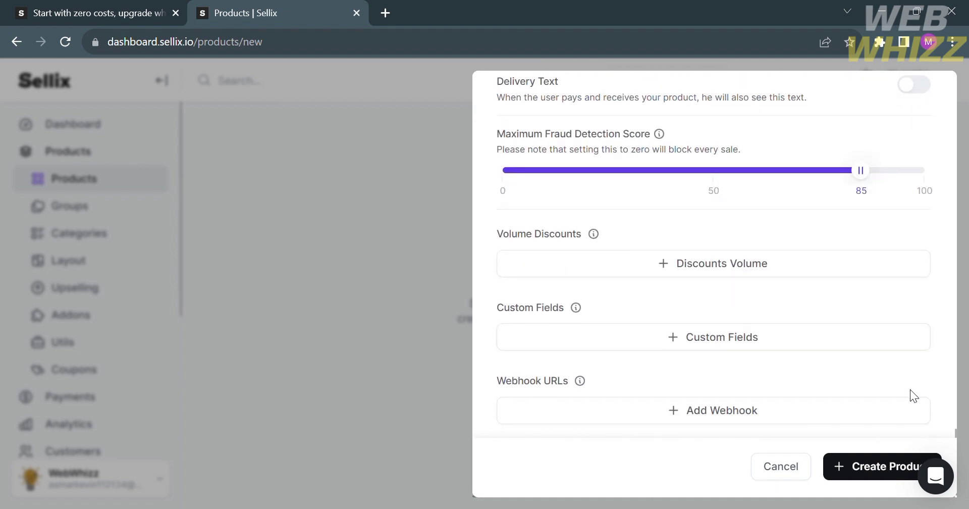
scroll(910, 389, "up", 10)
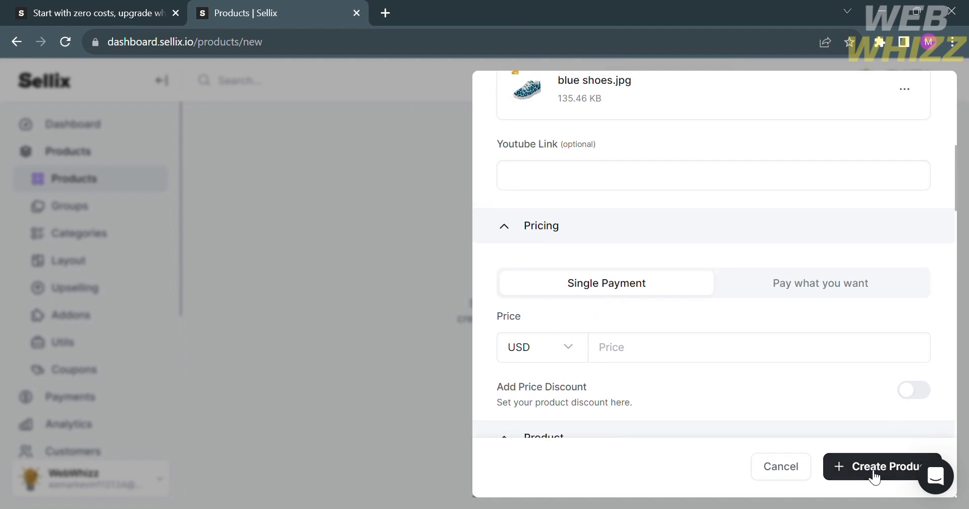
Step: Cancel the new product and choose Lose changes to discard it
left_click(796, 468)
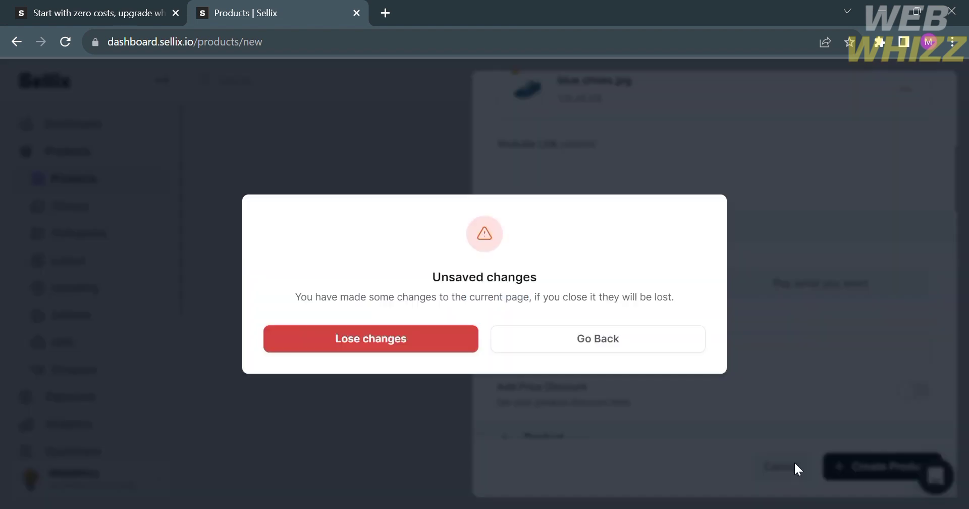
left_click(433, 337)
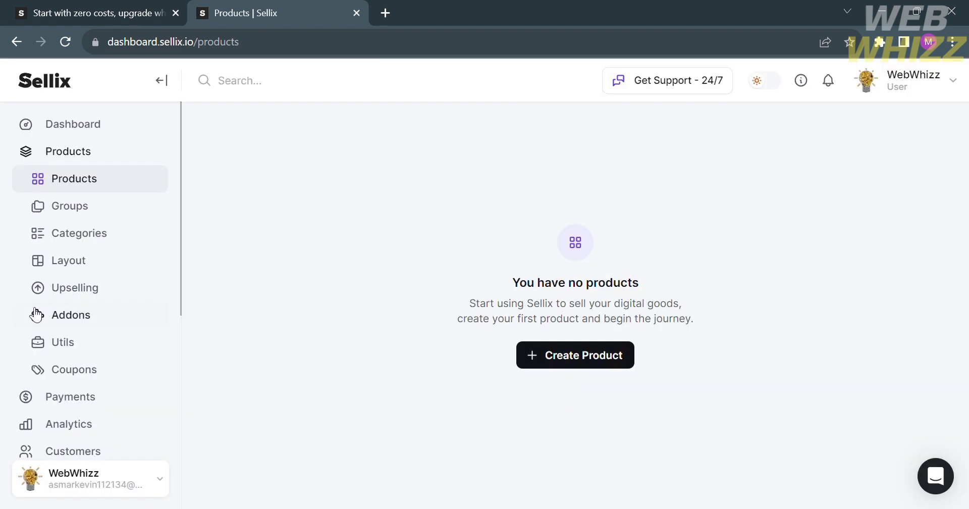
left_click(90, 216)
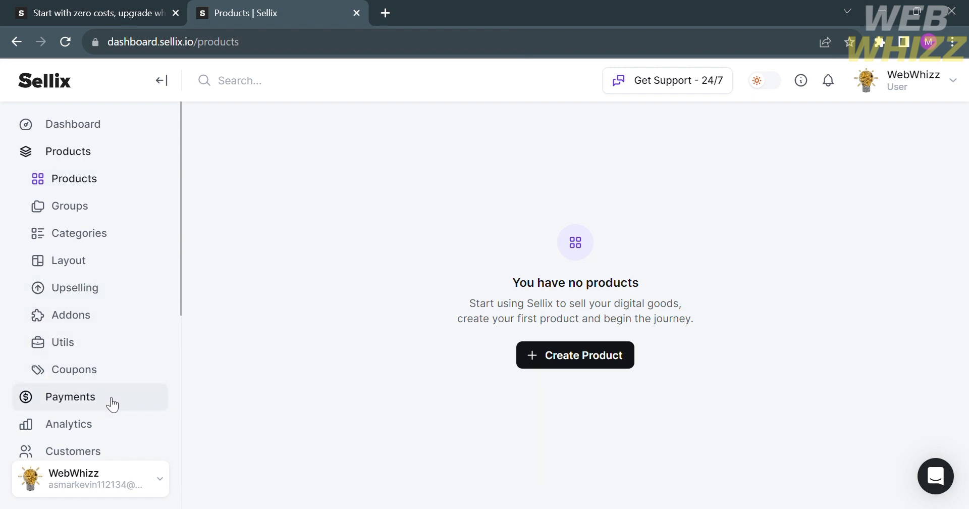
Step: Expand the Payments and Online Store sections in the sidebar
scroll(108, 400, "down", 2)
left_click(108, 298)
scroll(107, 298, "down", 3)
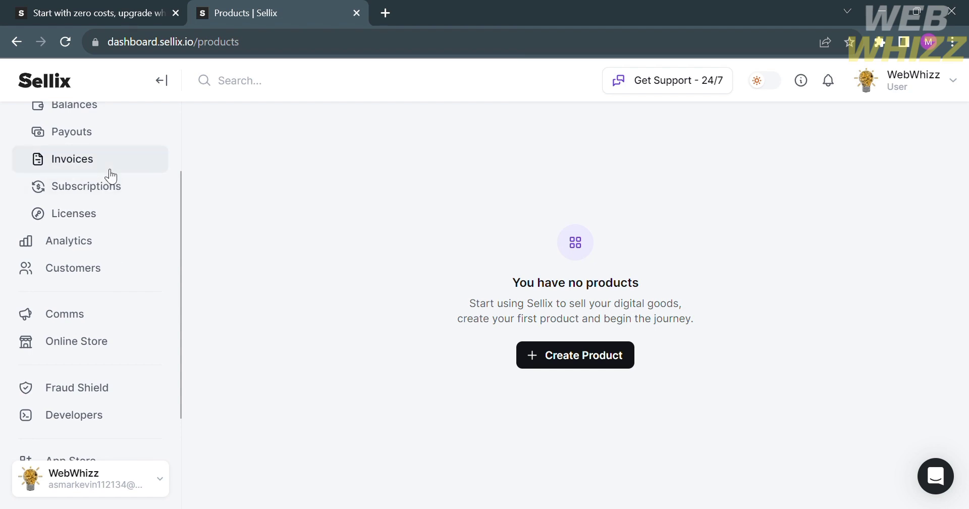
scroll(147, 298, "up", 2)
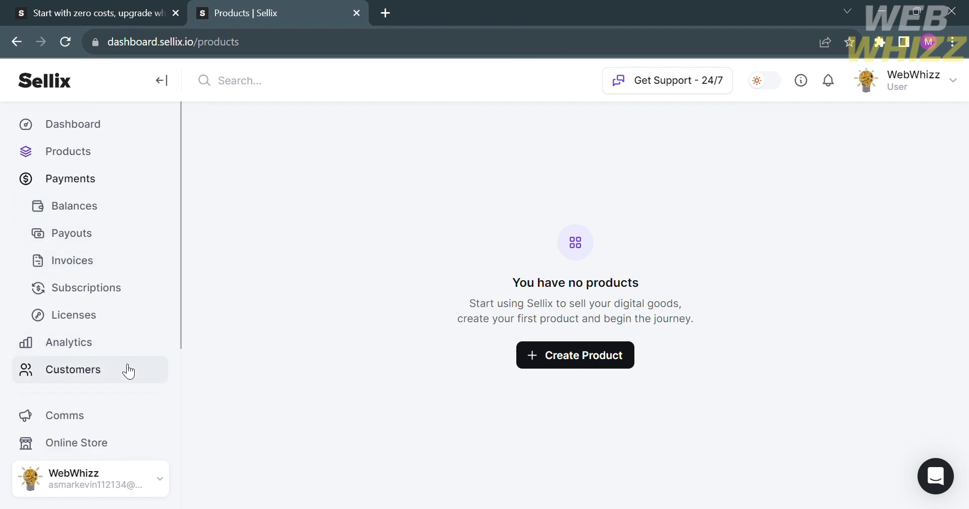
left_click(135, 449)
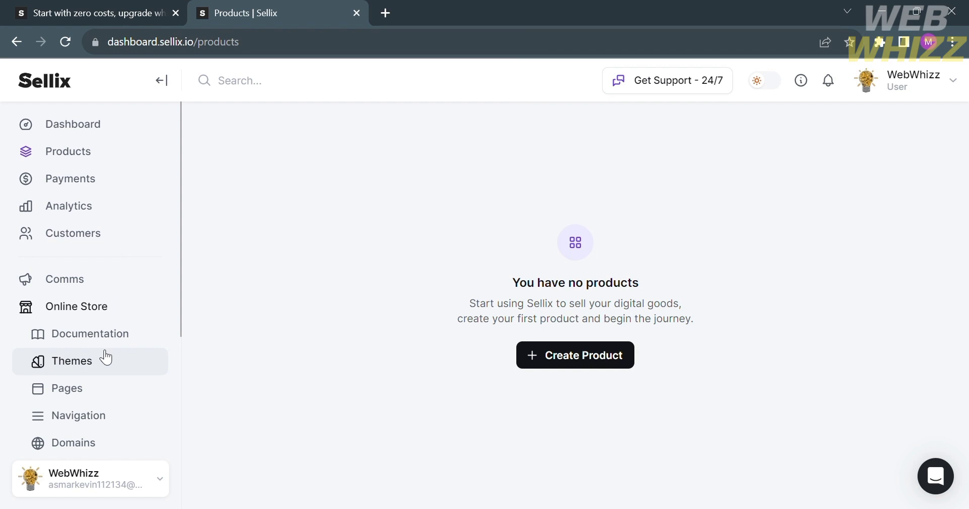
Step: Visit the empty Online Store Pages and Navigation pages, then open the Dashboard
scroll(105, 357, "down", 4)
left_click(115, 204)
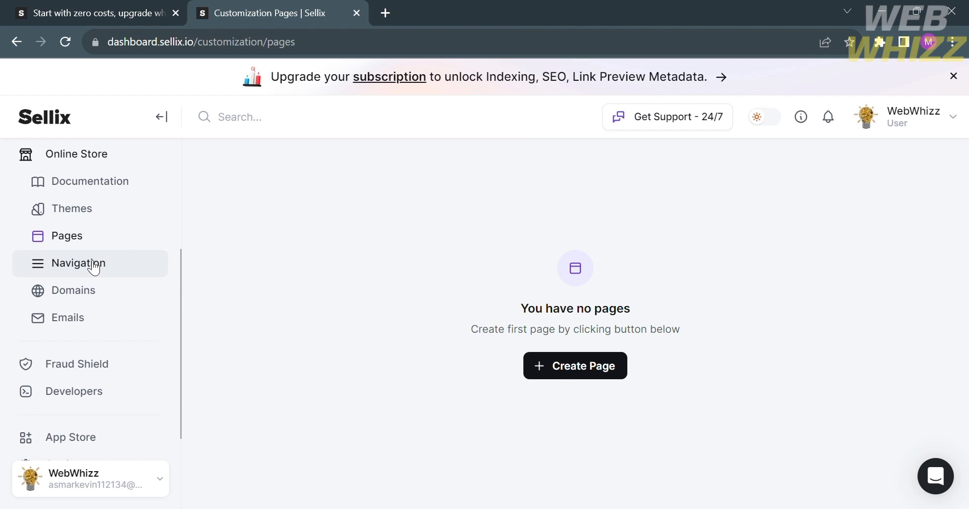
left_click(94, 267)
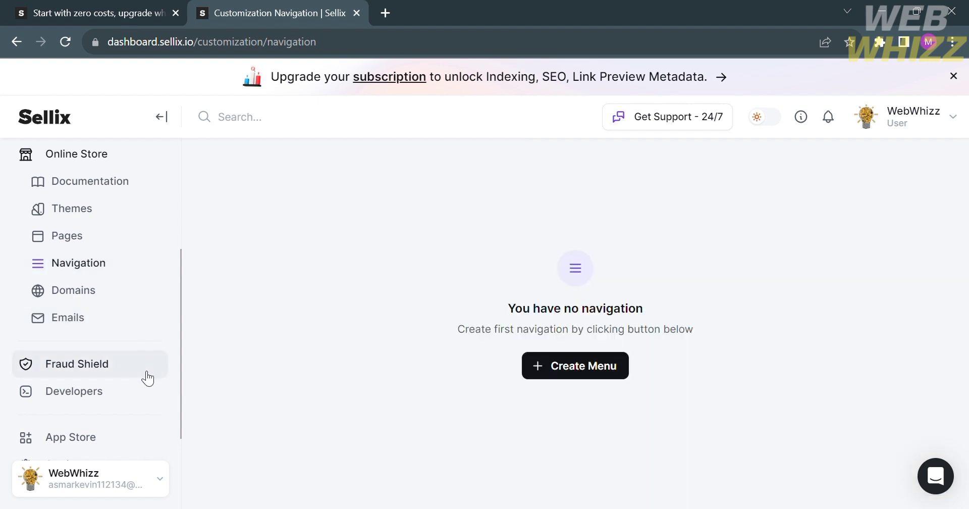
scroll(146, 376, "down", 2)
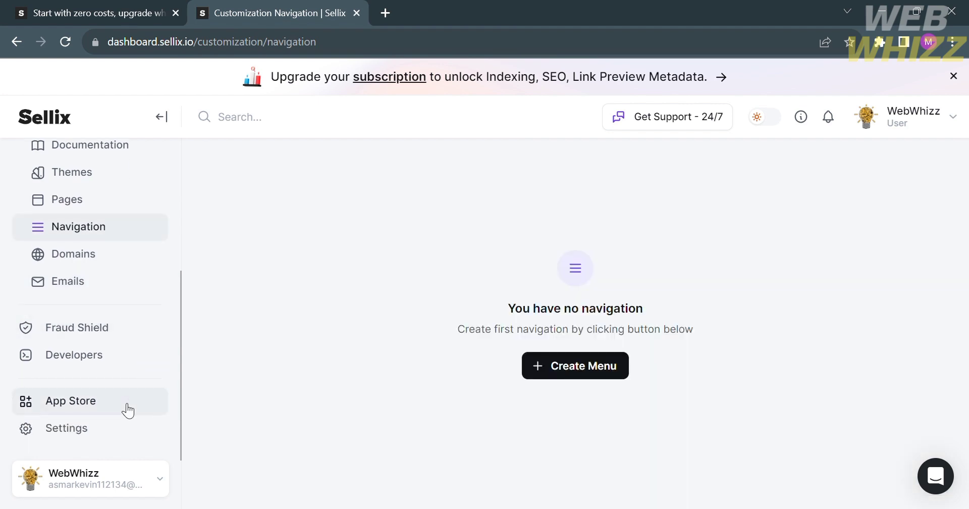
scroll(52, 289, "up", 5)
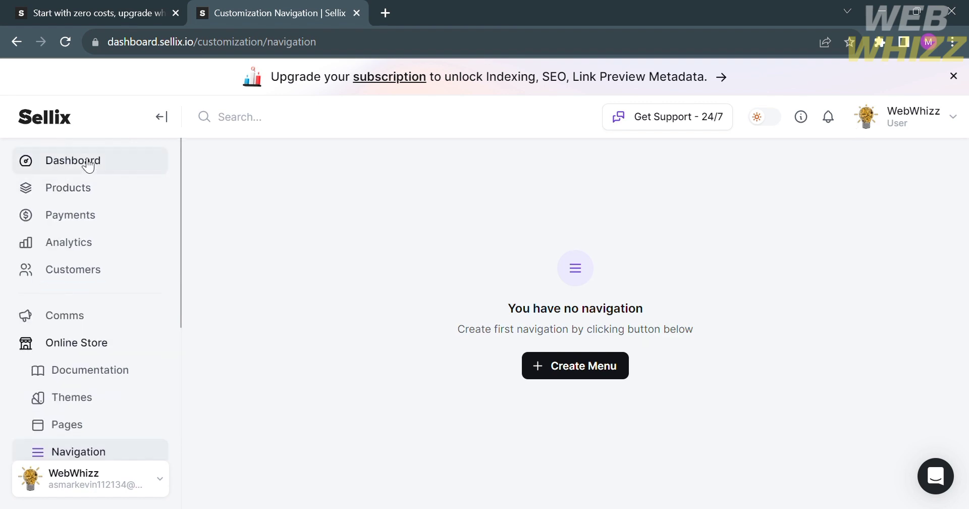
left_click(82, 160)
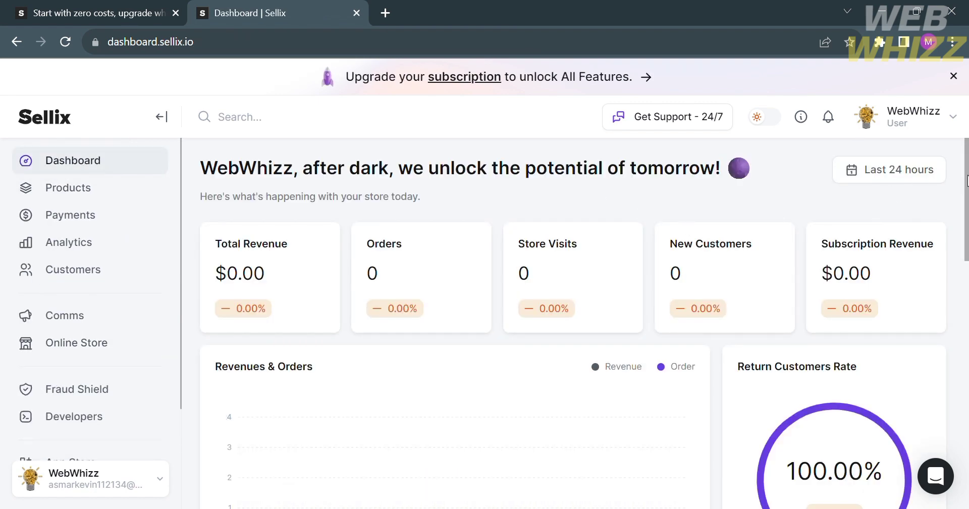
left_click(944, 120)
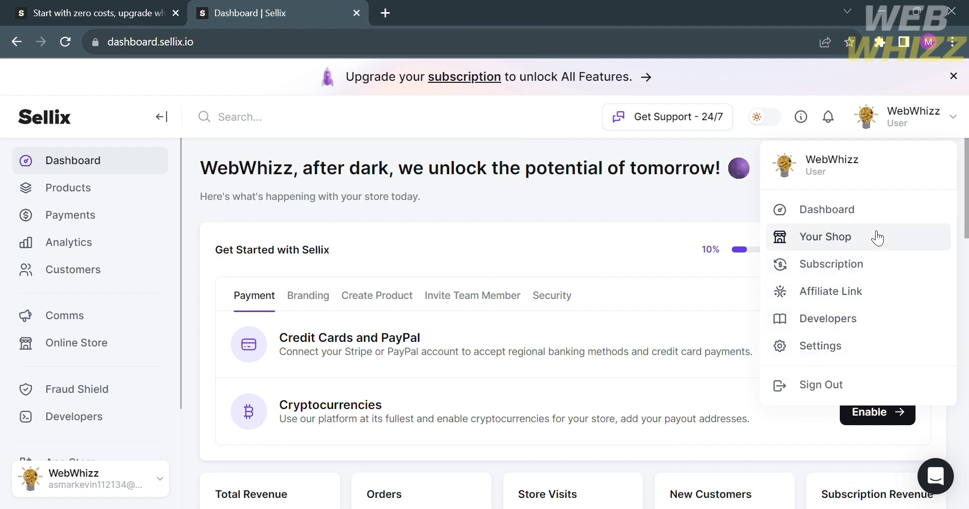
left_click(878, 203)
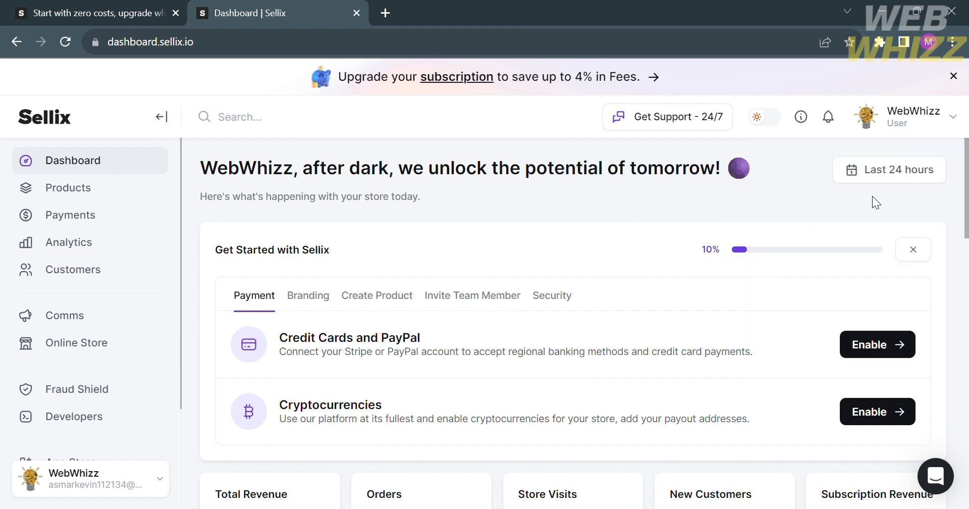